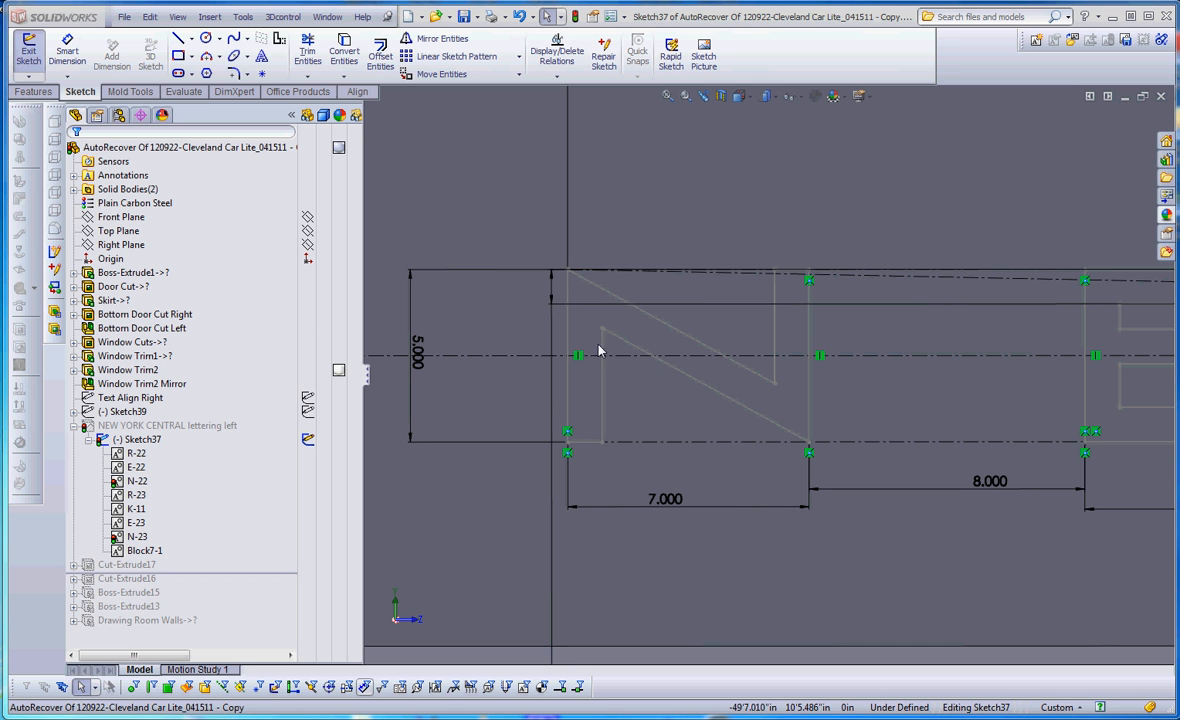
Open the first N lettering block to examine its geometry and dimensions, and return to the sketch keeping the relations displayed
double_click(720, 399)
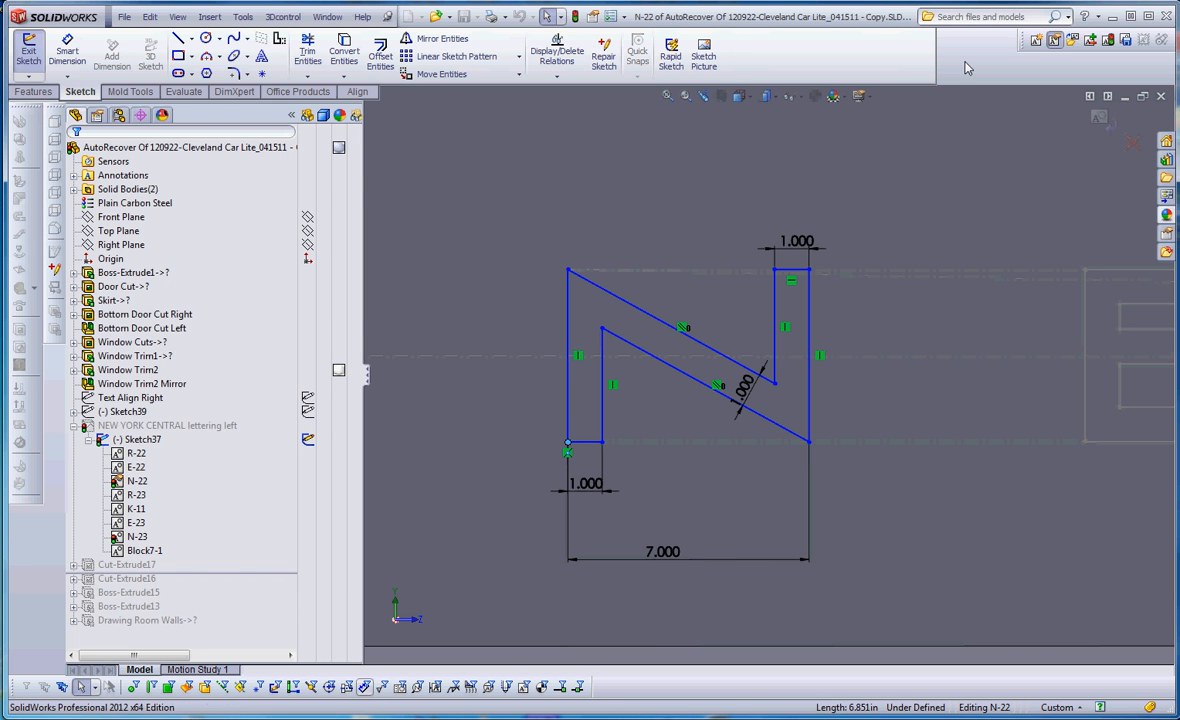
left_click(1054, 41)
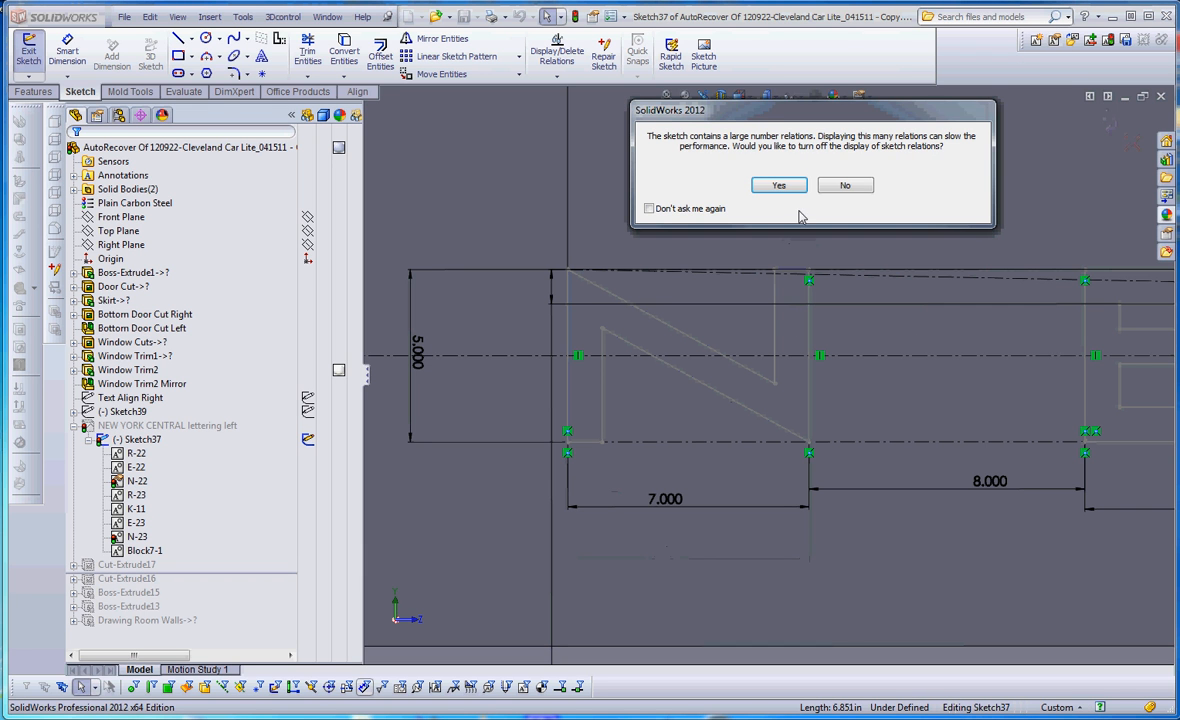
left_click(846, 186)
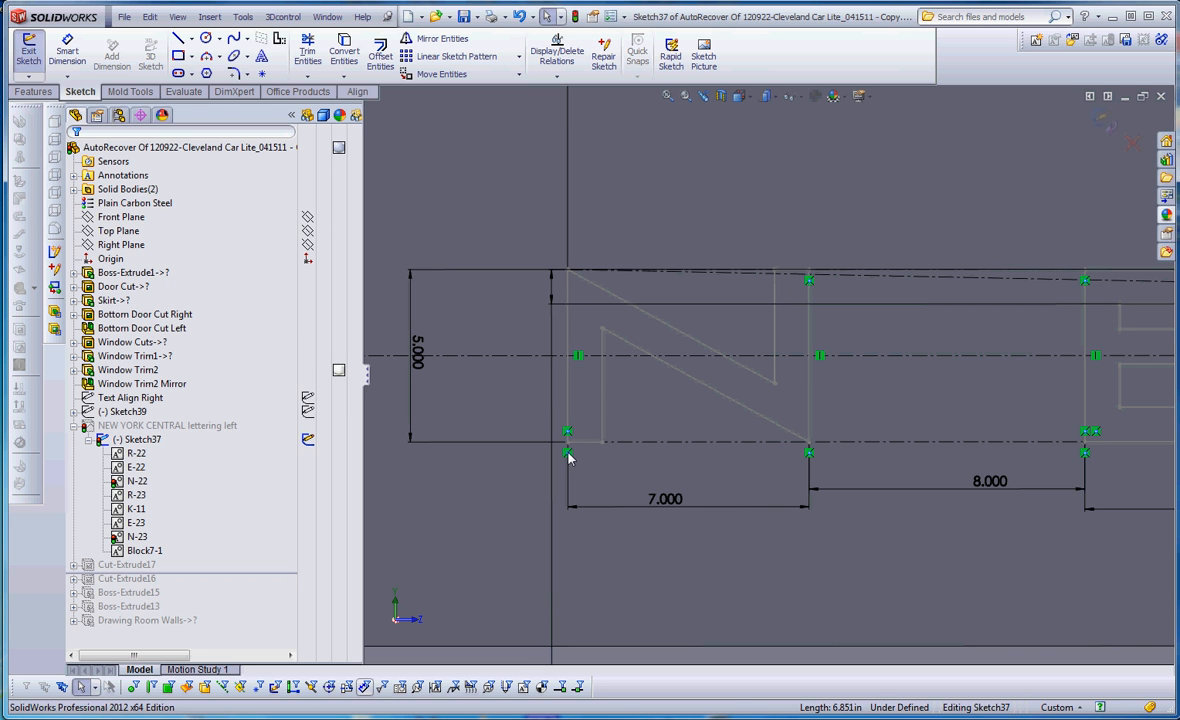
Delete the coincident relations tying the first N block to its construction lines, and move the block away from them
left_click(675, 507)
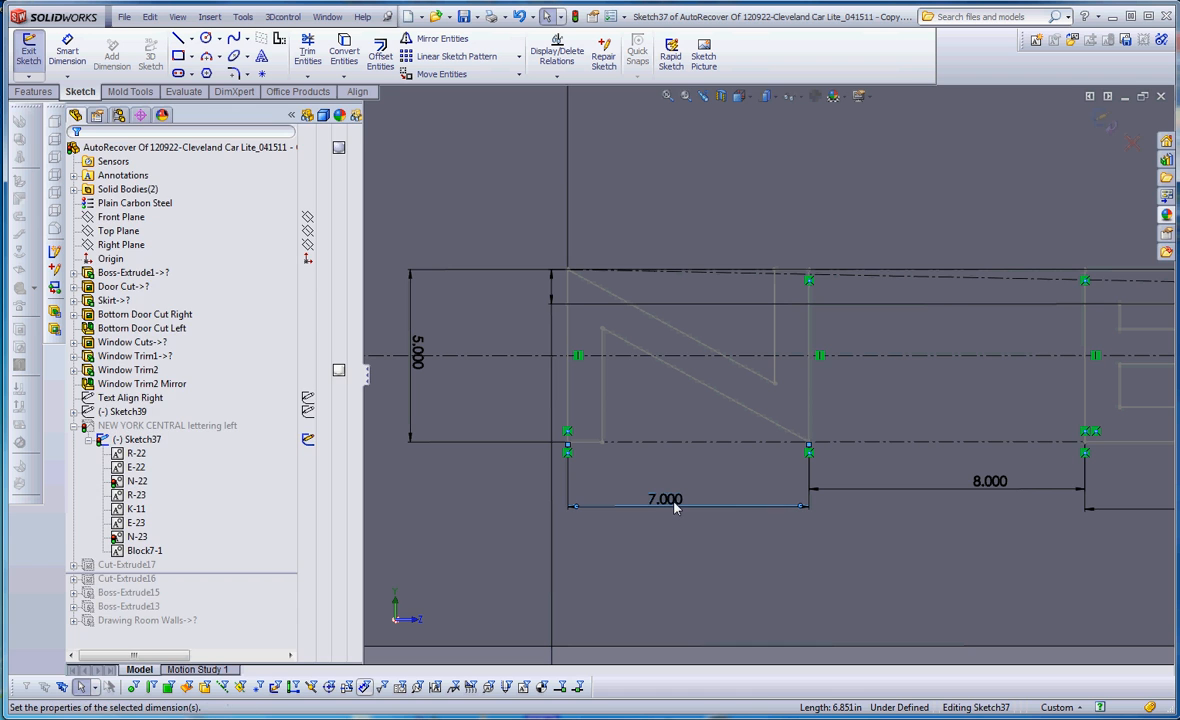
left_click(697, 544)
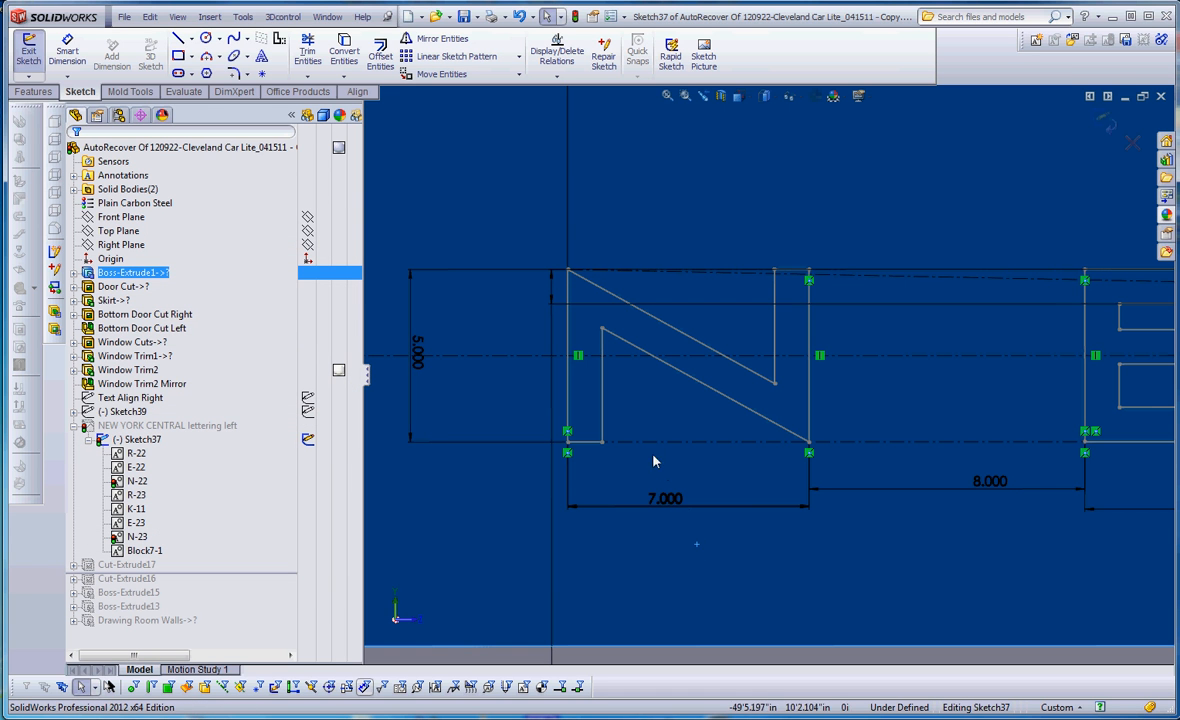
left_click(738, 229)
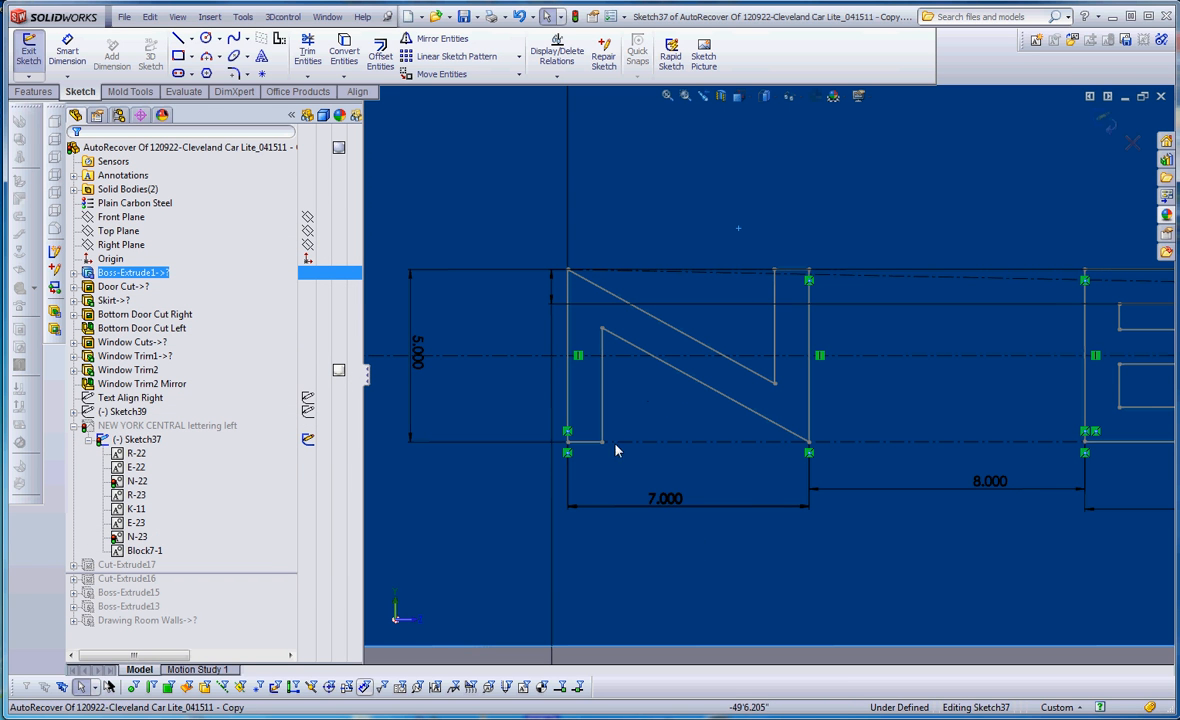
left_click(567, 453)
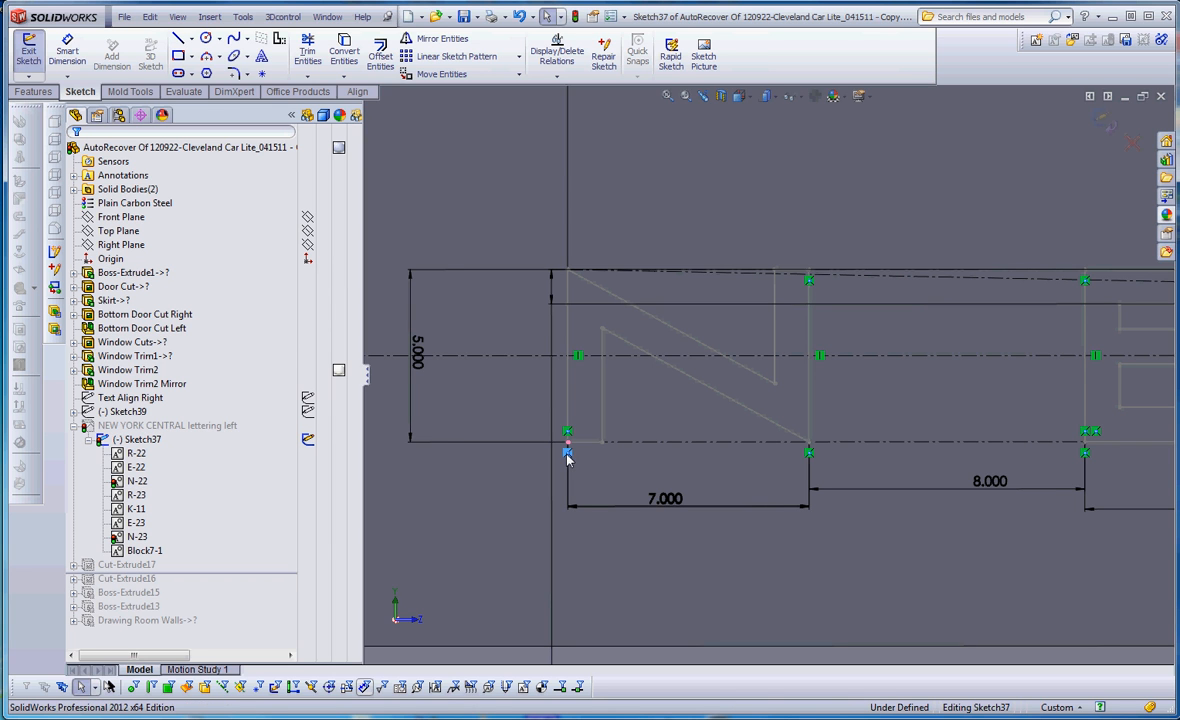
key("Delete")
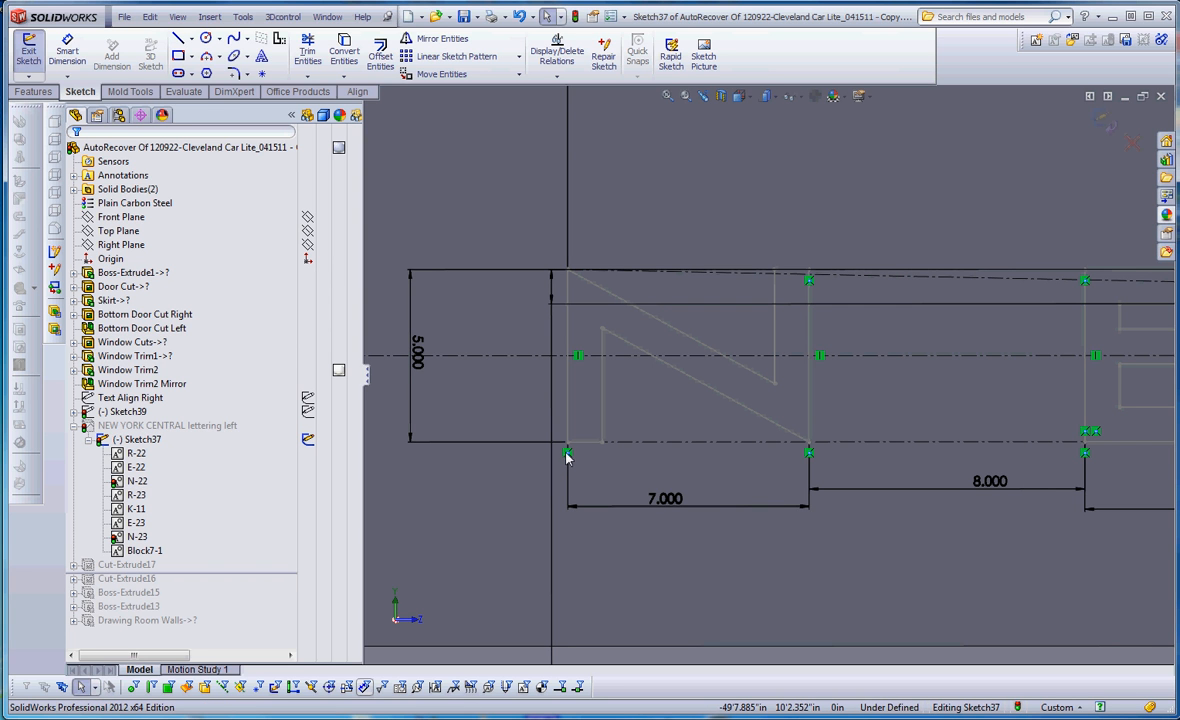
left_click(567, 454)
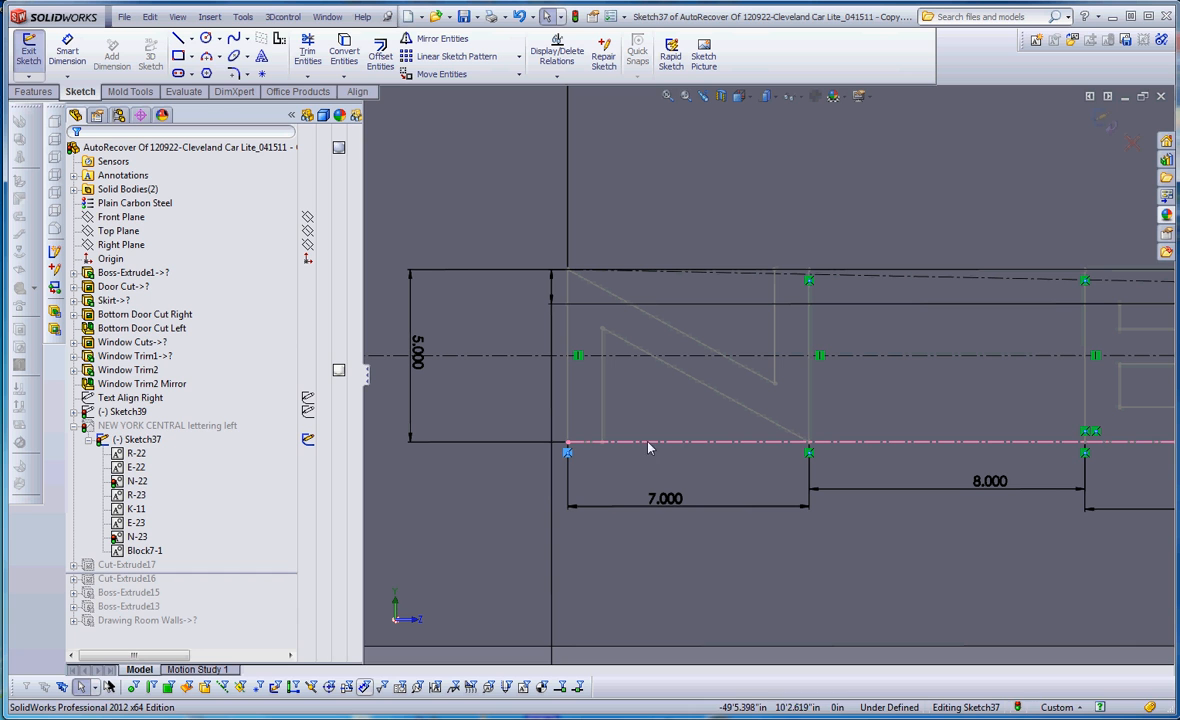
left_click(569, 482)
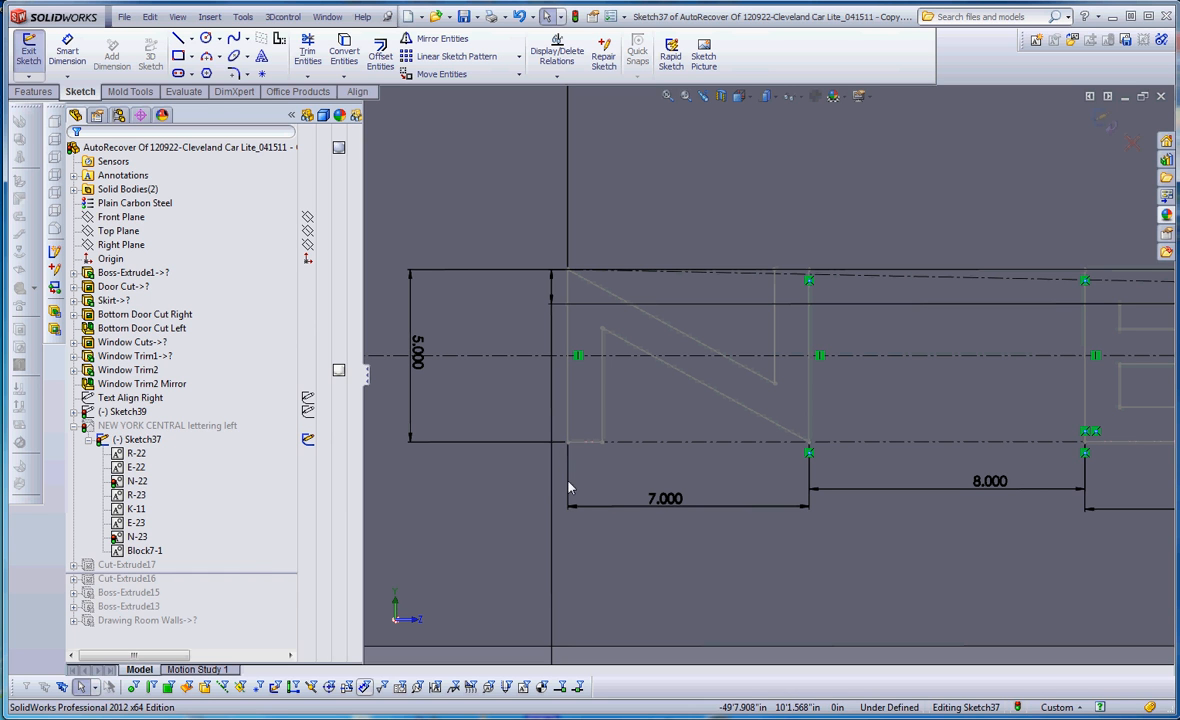
left_click(809, 280)
left_click_drag(603, 334, 645, 320)
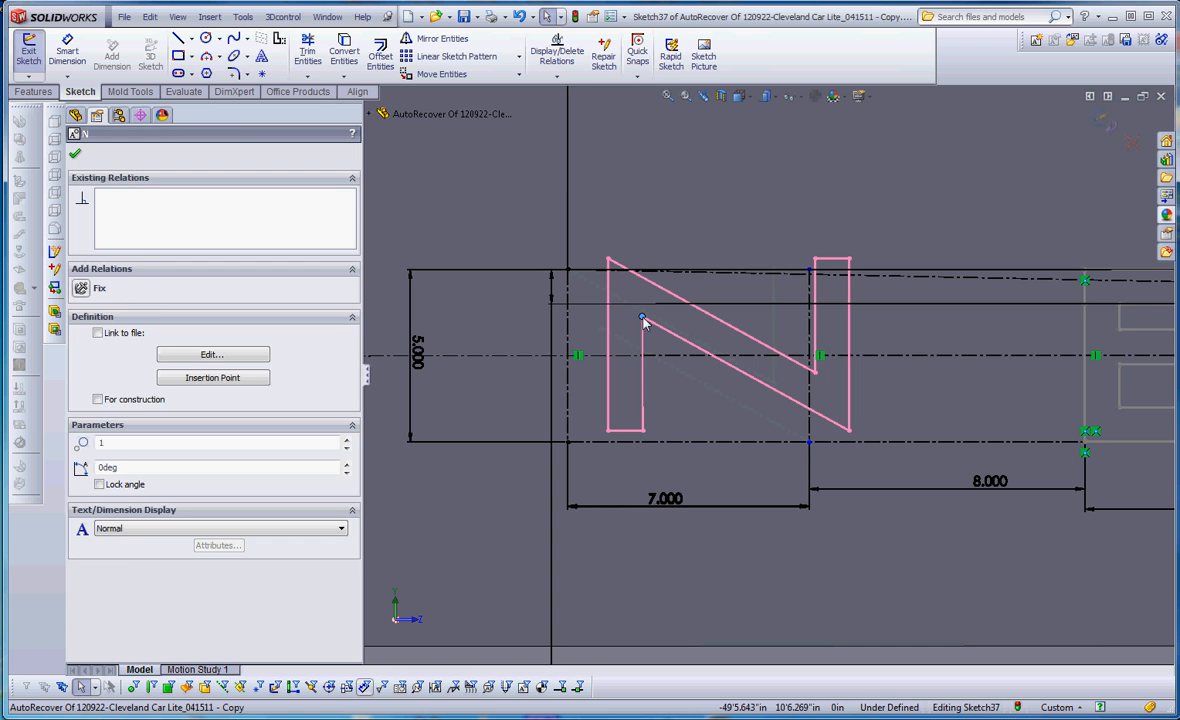
left_click(702, 192)
Make the short bottom edge of the N block collinear with the horizontal construction baseline
left_click(612, 431)
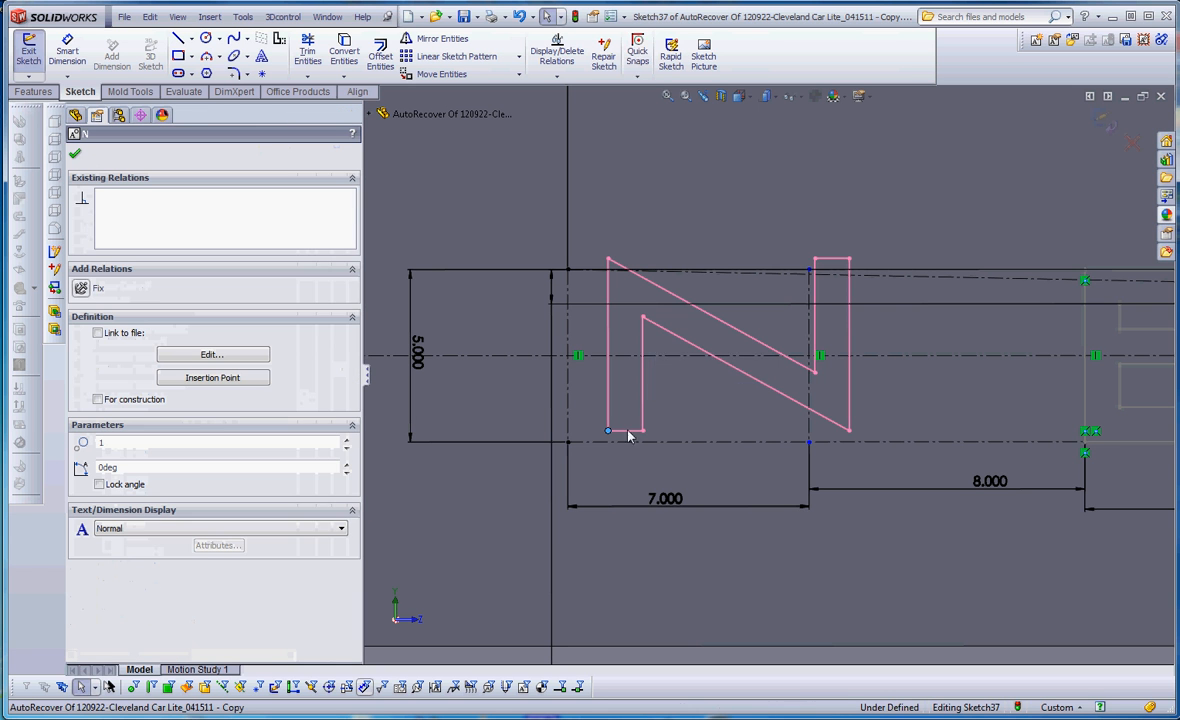
left_click(596, 418)
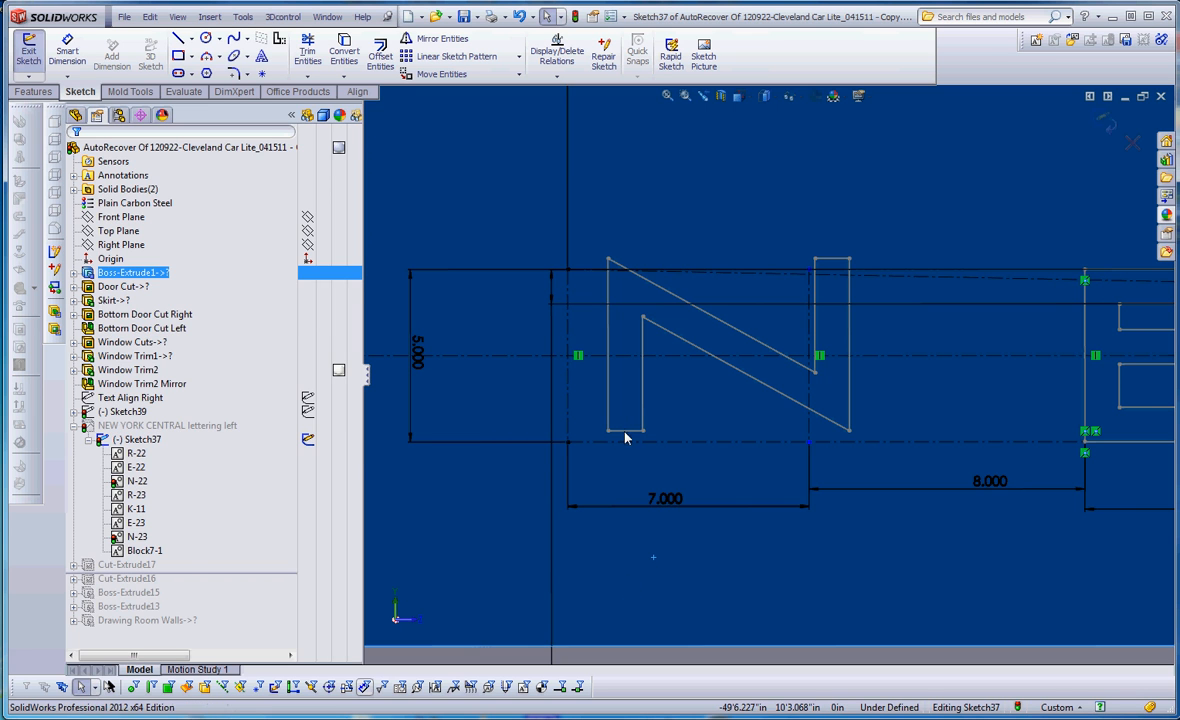
left_click(625, 435)
left_click(632, 441, "ctrl")
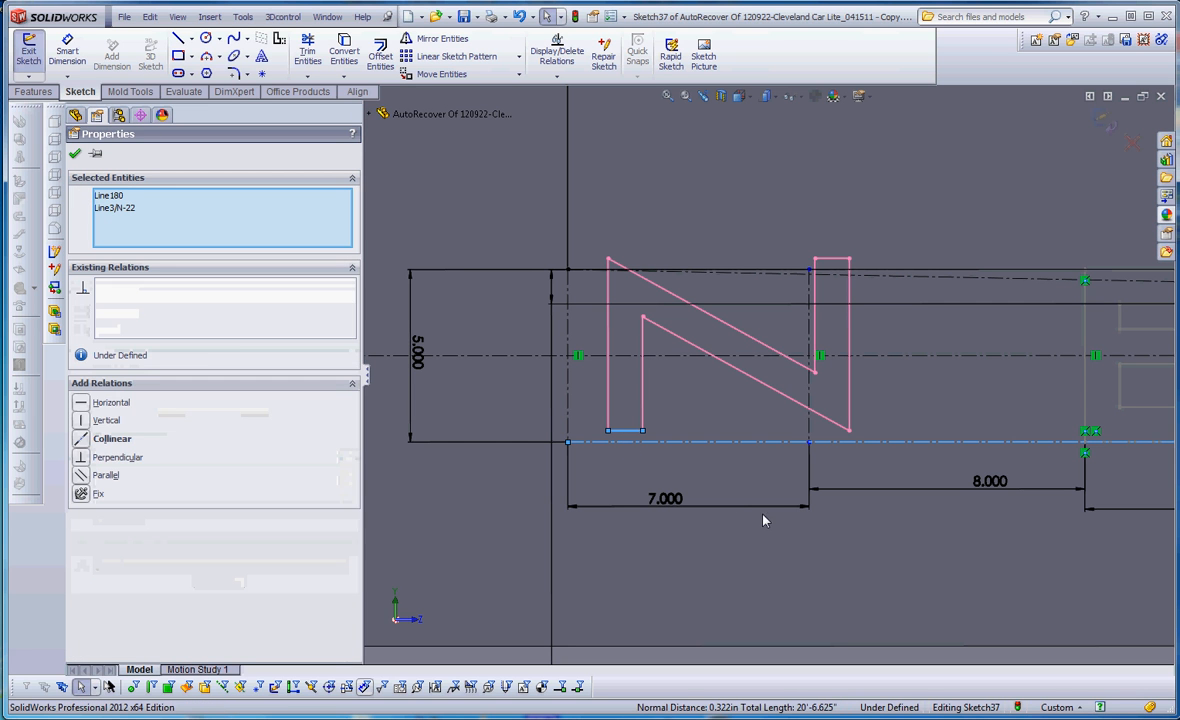
left_click(108, 438)
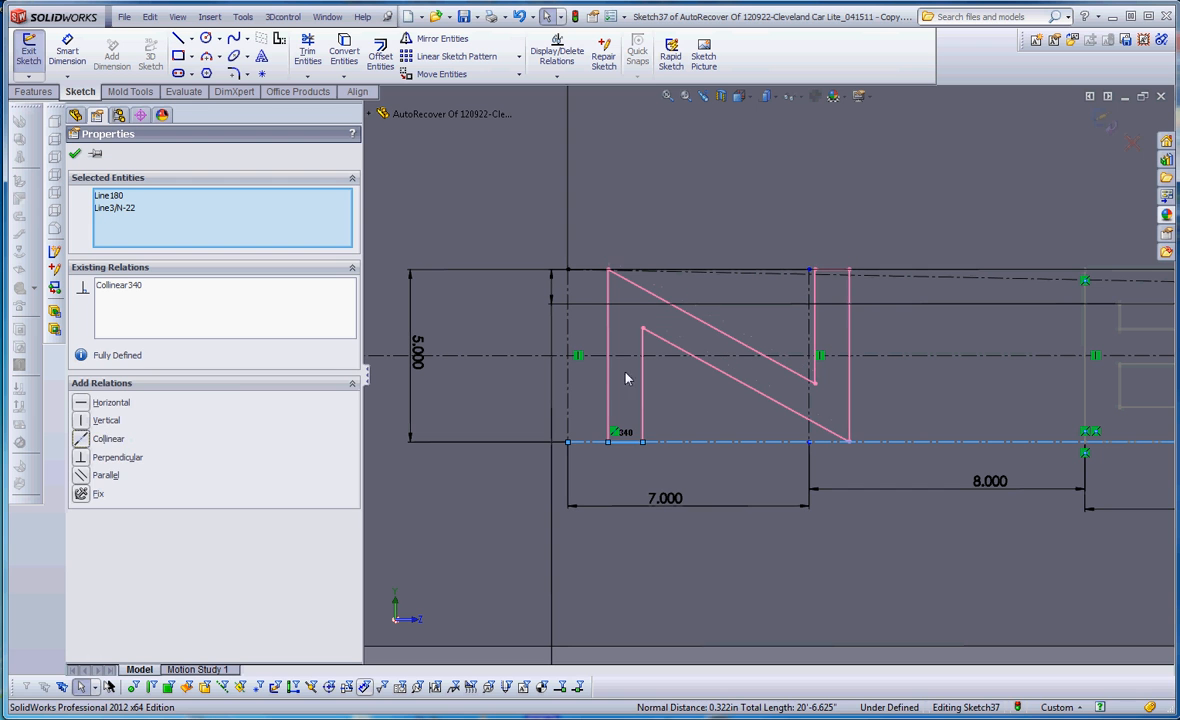
Make the N block's left vertical edge collinear with the vertical construction line at the start of the lettering
left_click(600, 392)
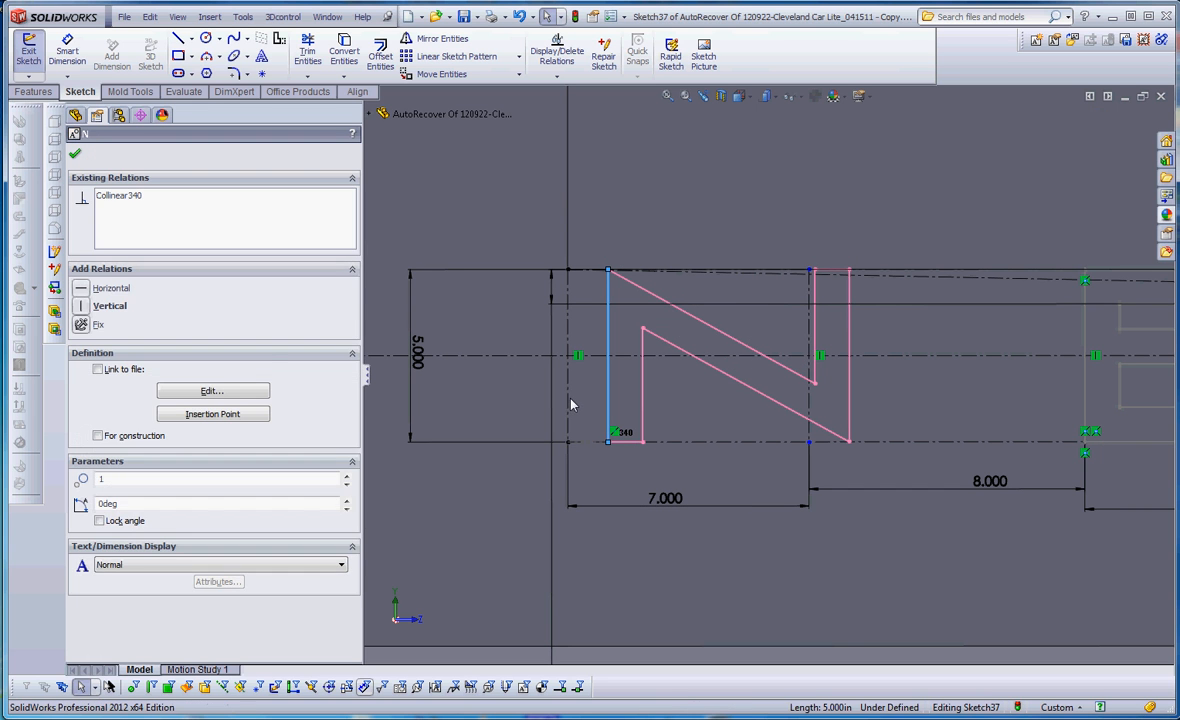
left_click(568, 404, "ctrl")
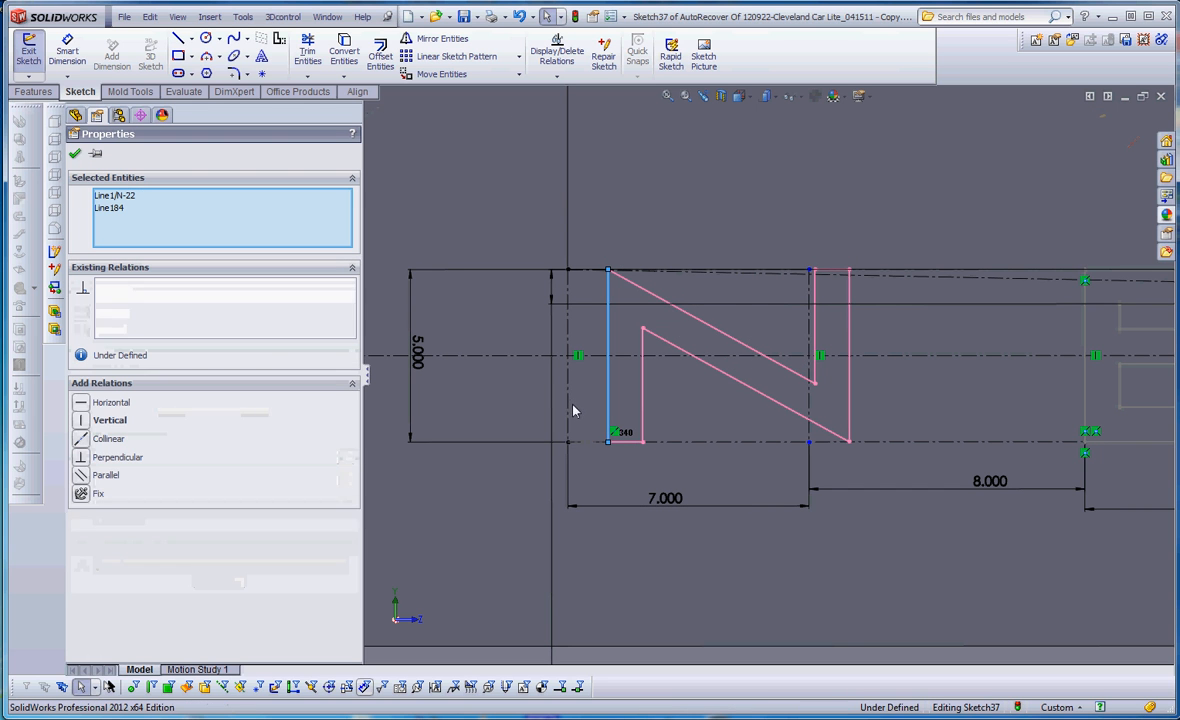
left_click(82, 439)
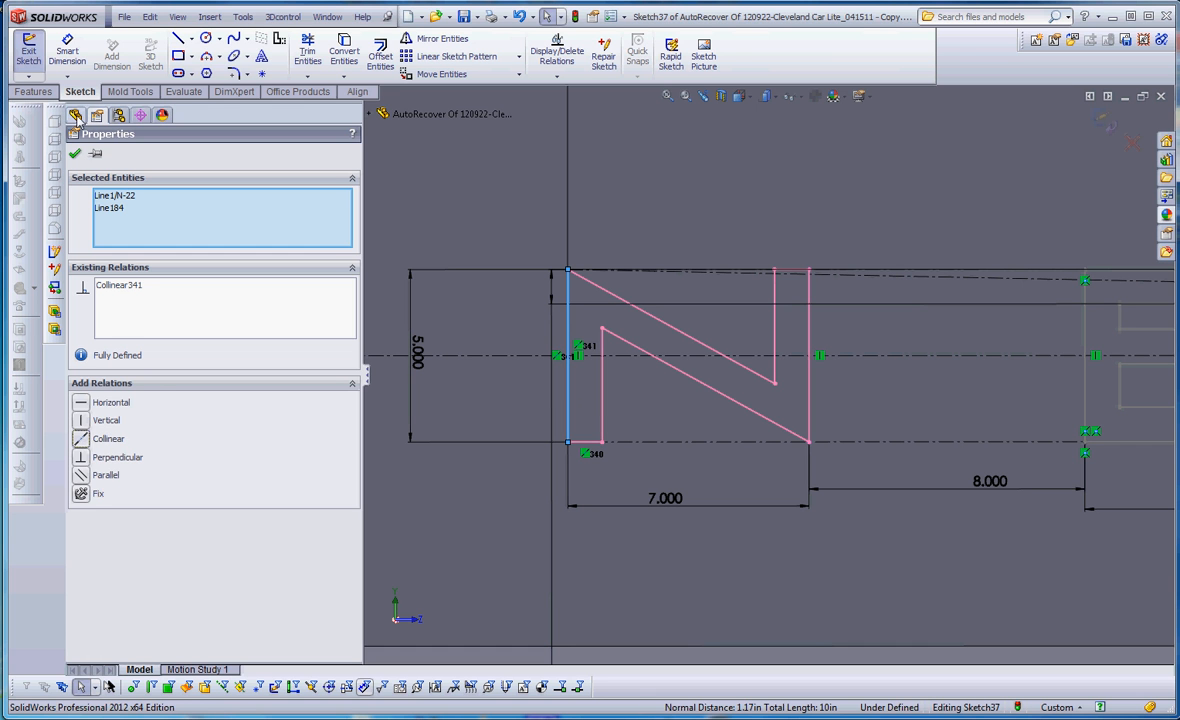
left_click(684, 211)
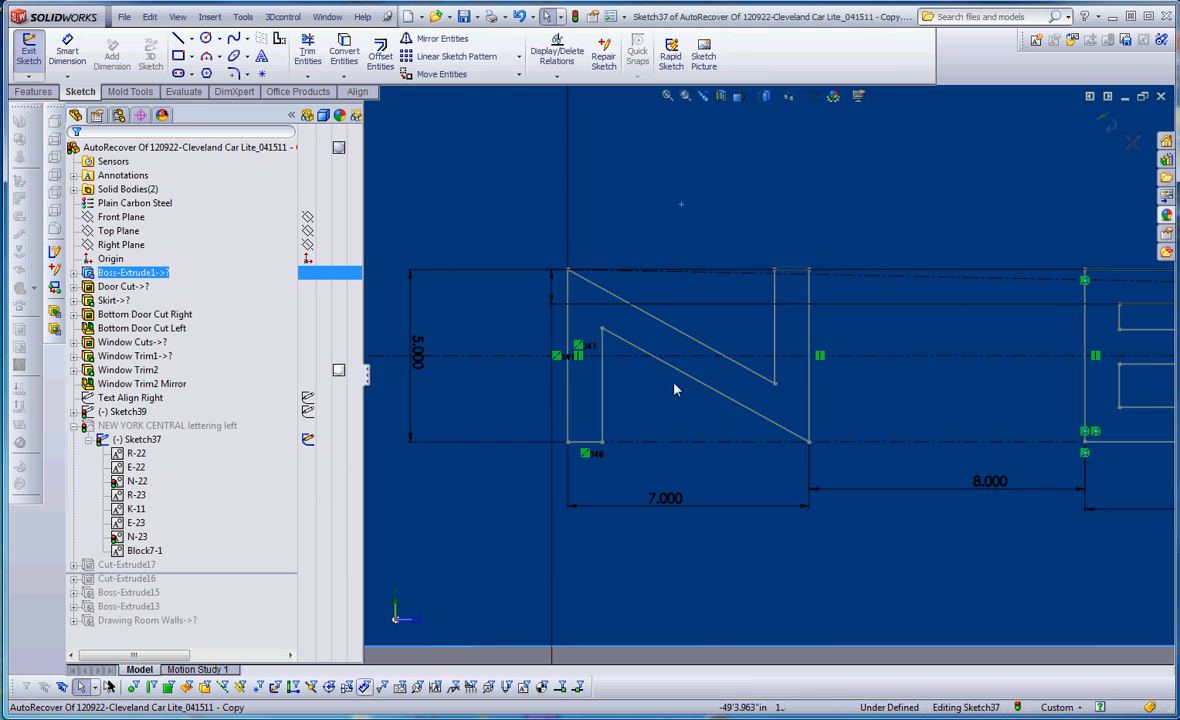
scroll(772, 375, "up", 3)
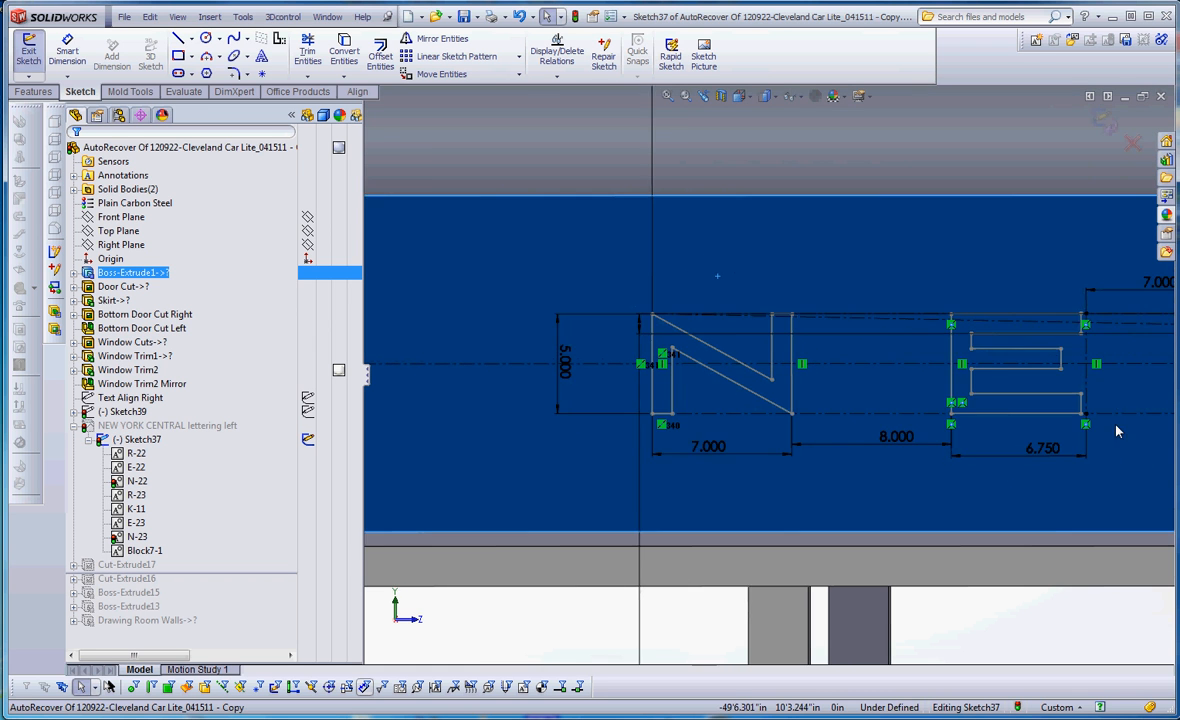
scroll(1000, 450, "up", 2)
scroll(886, 483, "down", 3)
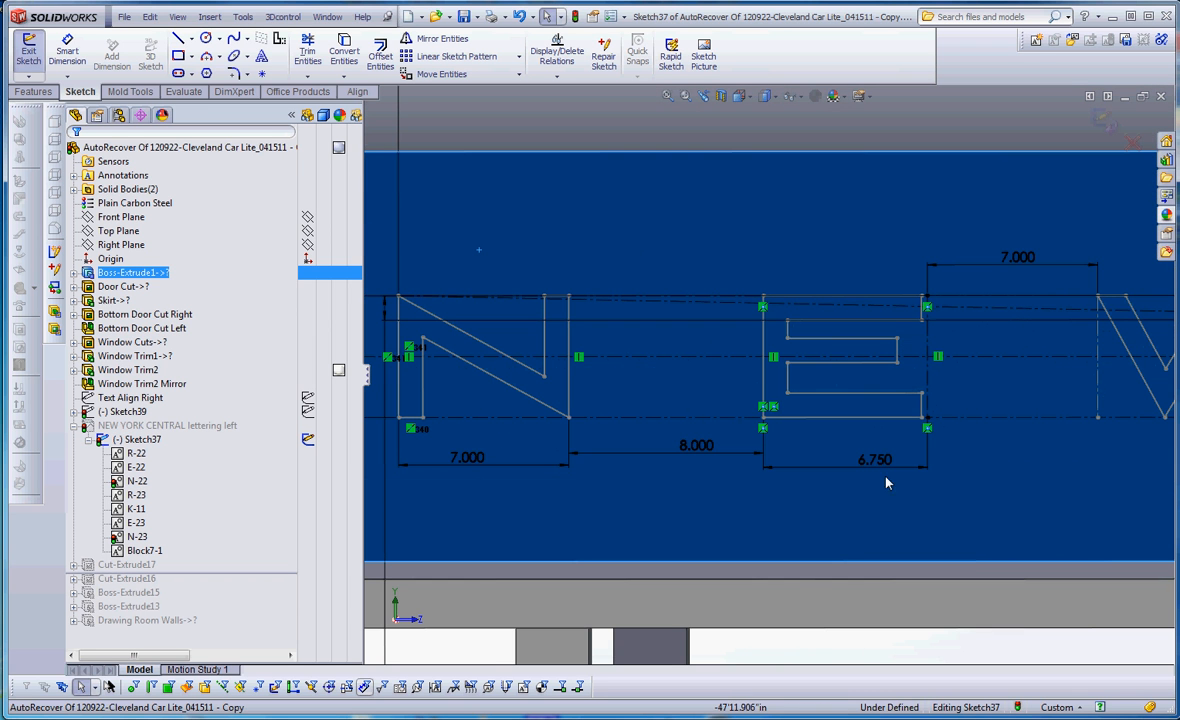
key("Escape")
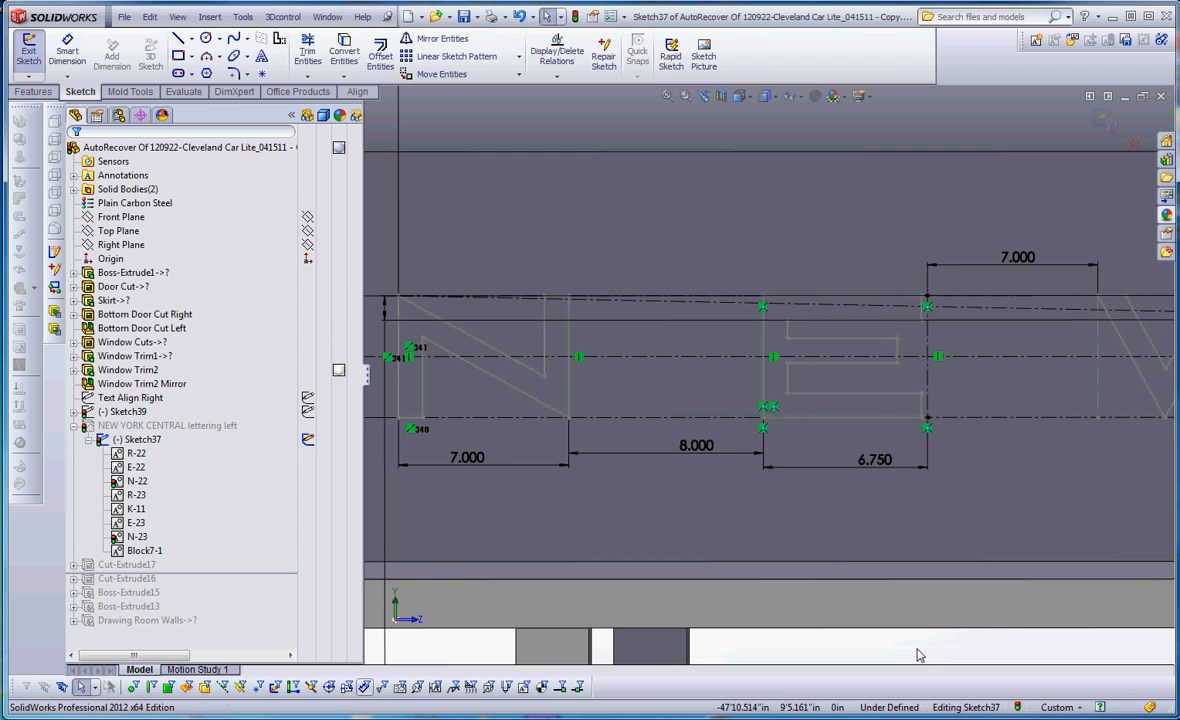
scroll(915, 650, "up", 3)
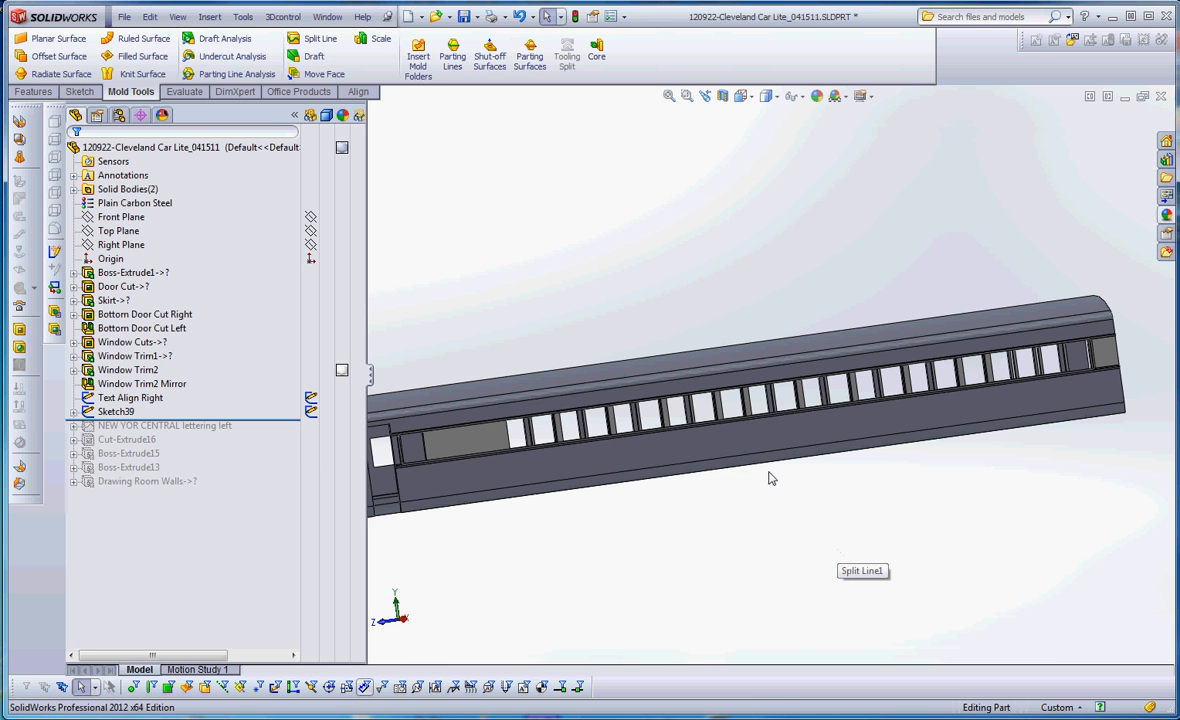
scroll(735, 444, "down", 3)
left_click(115, 412)
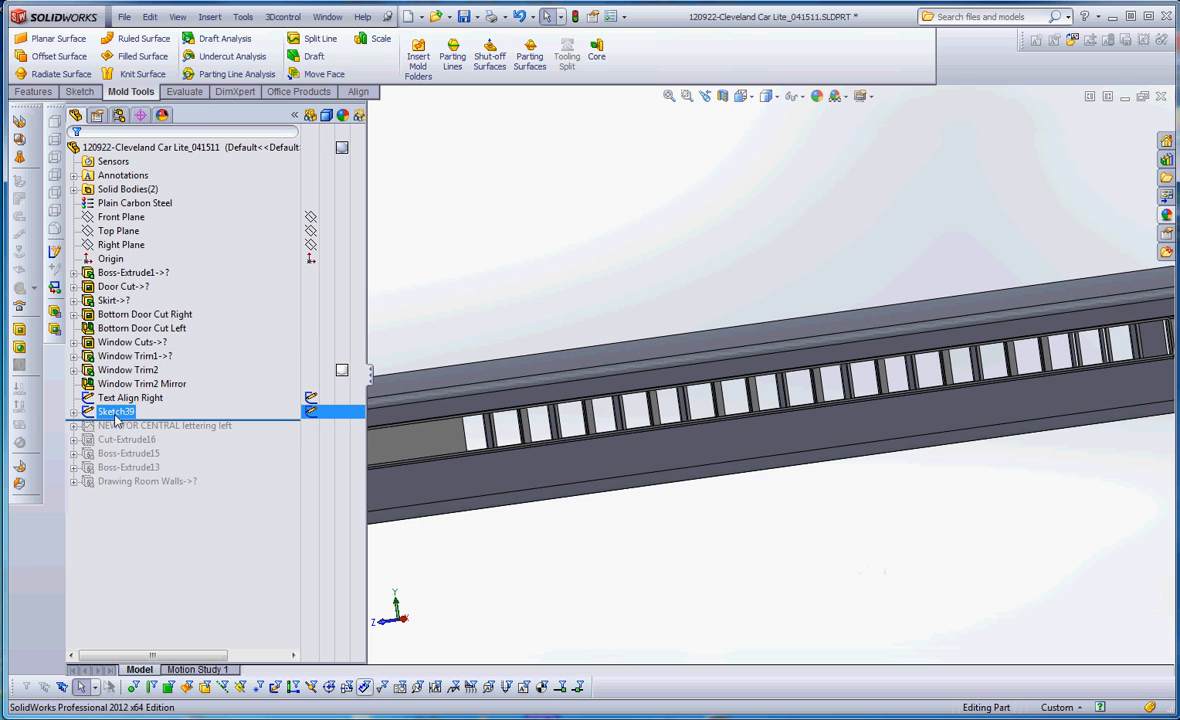
right_click(115, 413)
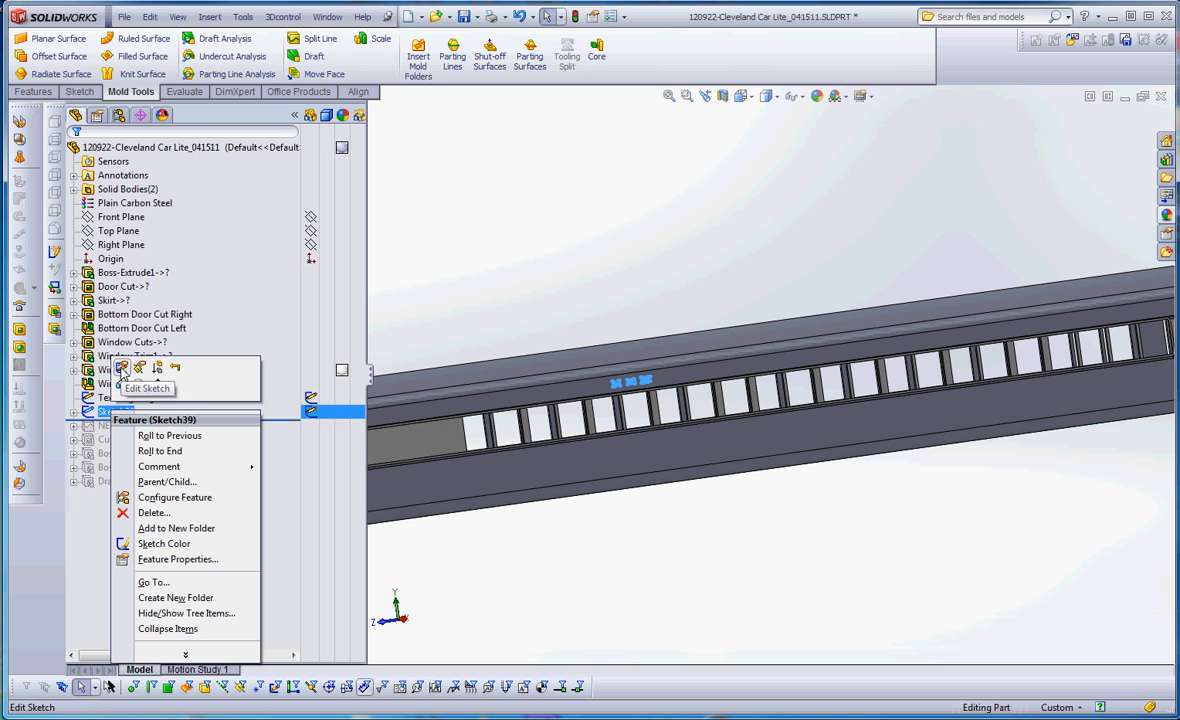
left_click(541, 258)
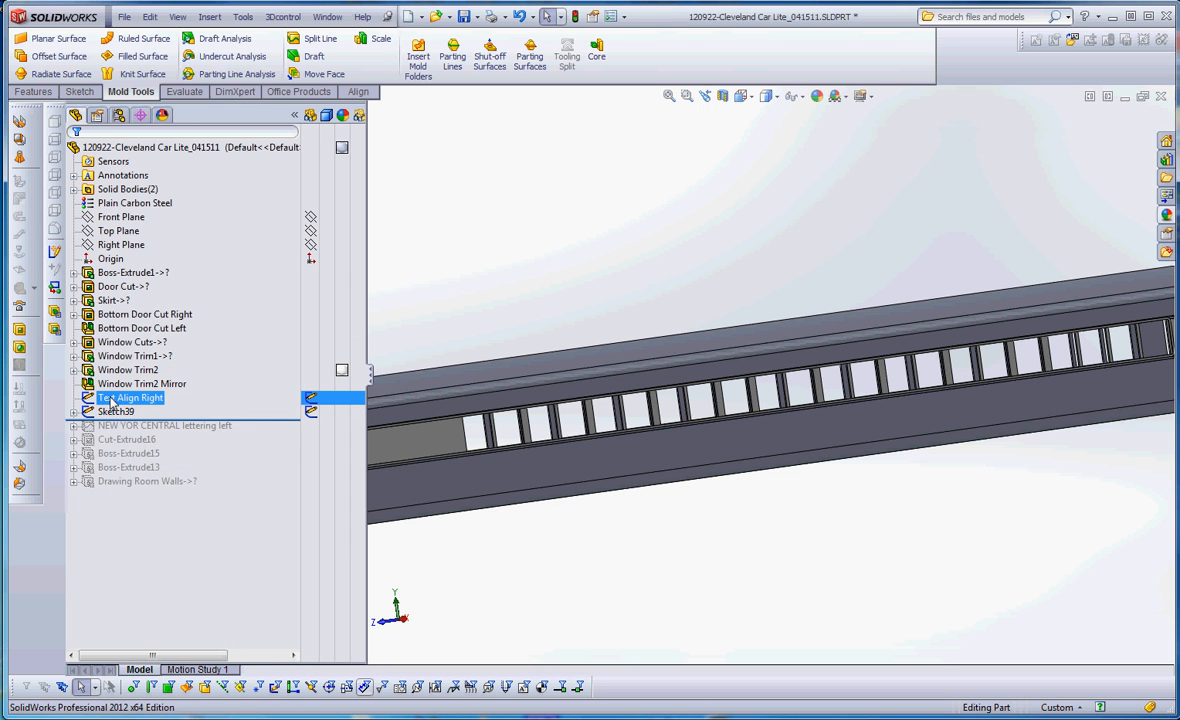
Roll the model back to just after Text Align Right and open that sketch to examine its letter guide lines and spacing dimensions
left_click_drag(200, 420, 250, 400)
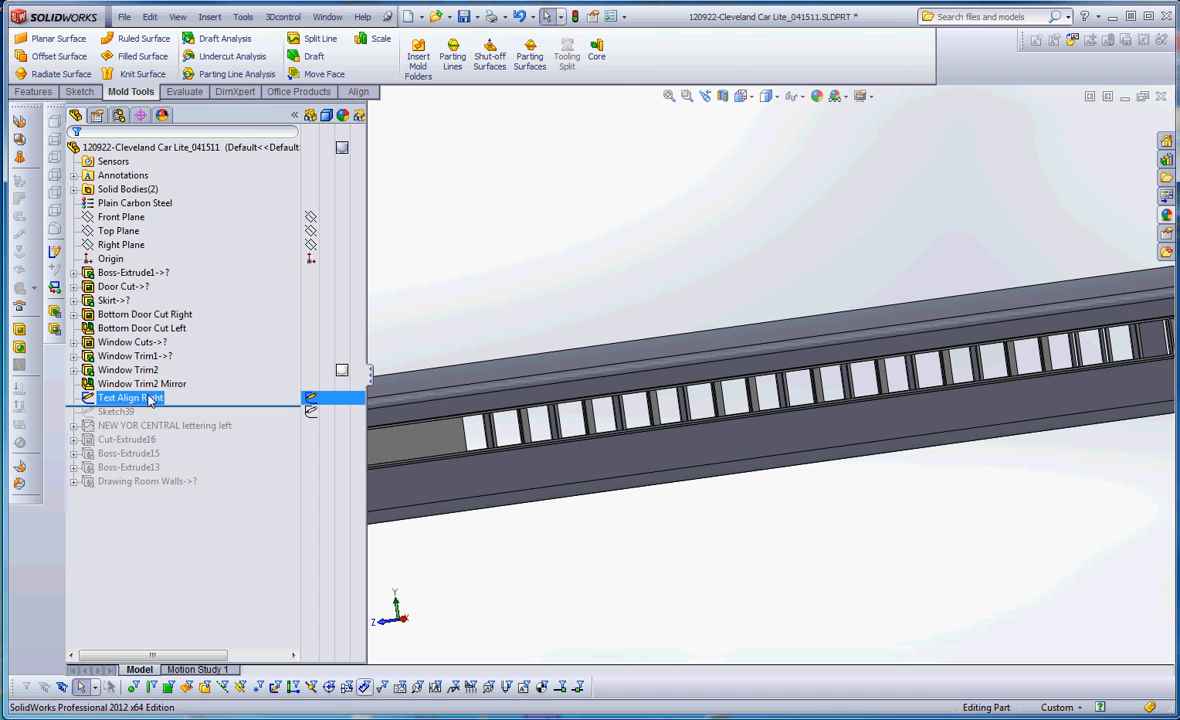
right_click(146, 398)
left_click(160, 352)
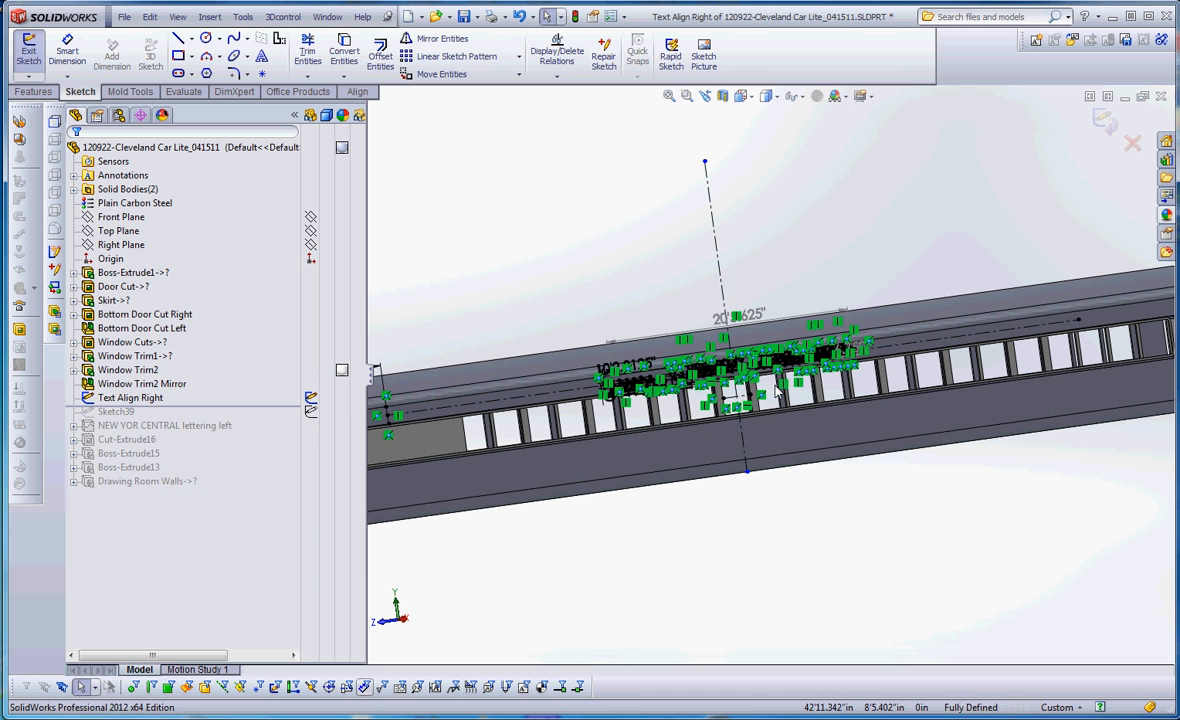
scroll(713, 378, "down", 5)
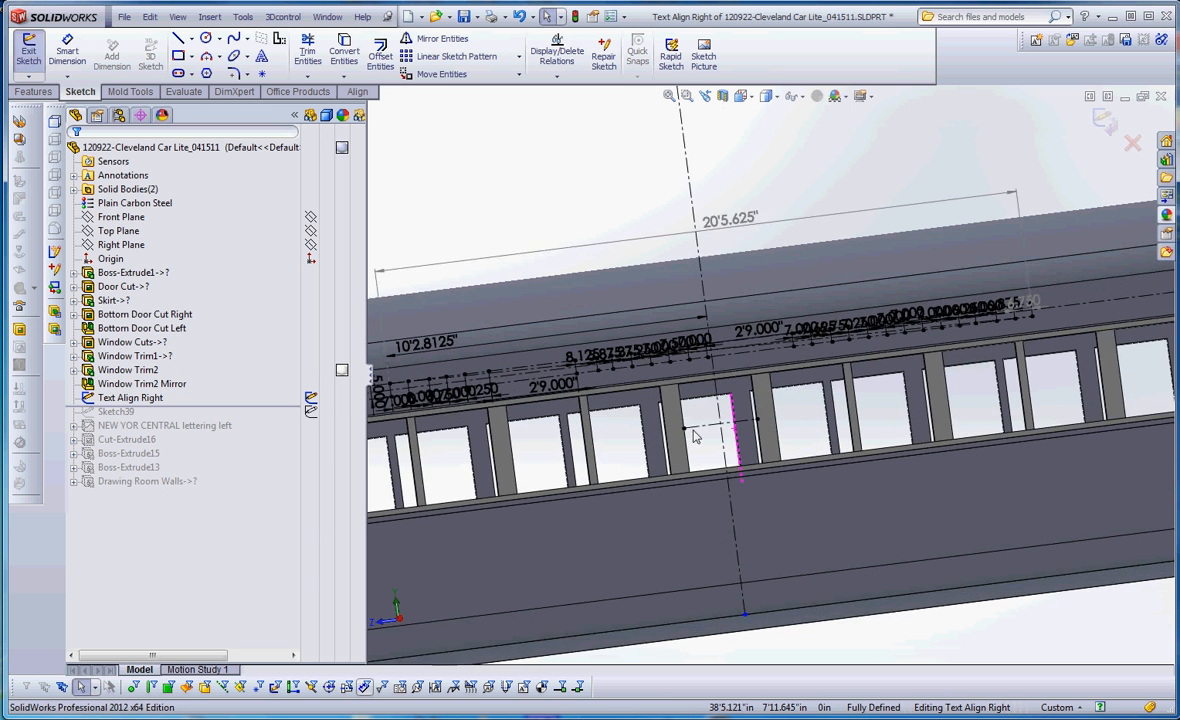
scroll(596, 498, "down", 5)
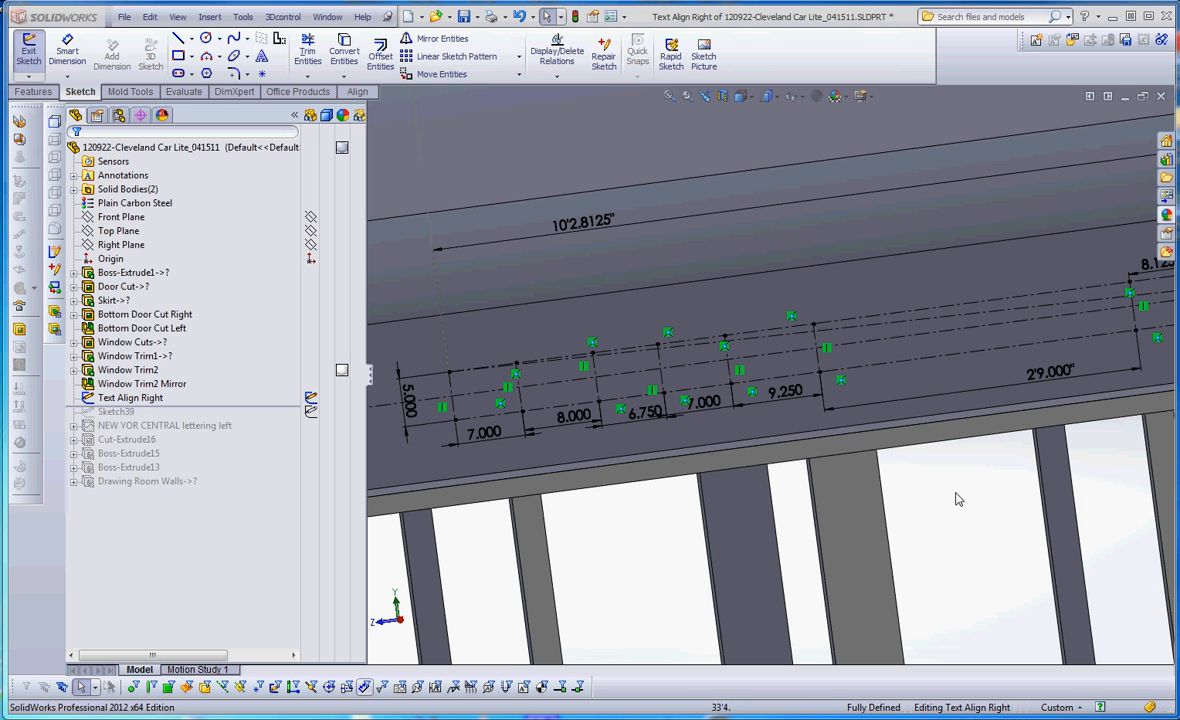
scroll(955, 485, "up", 5)
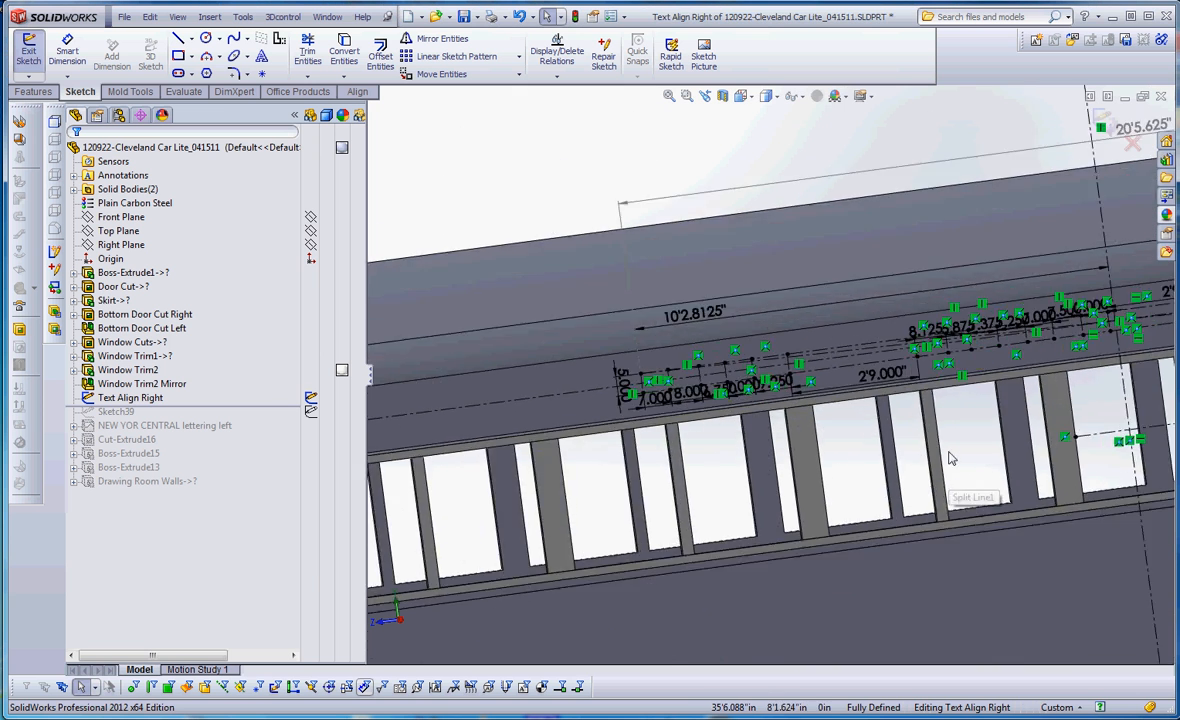
scroll(951, 459, "up", 2)
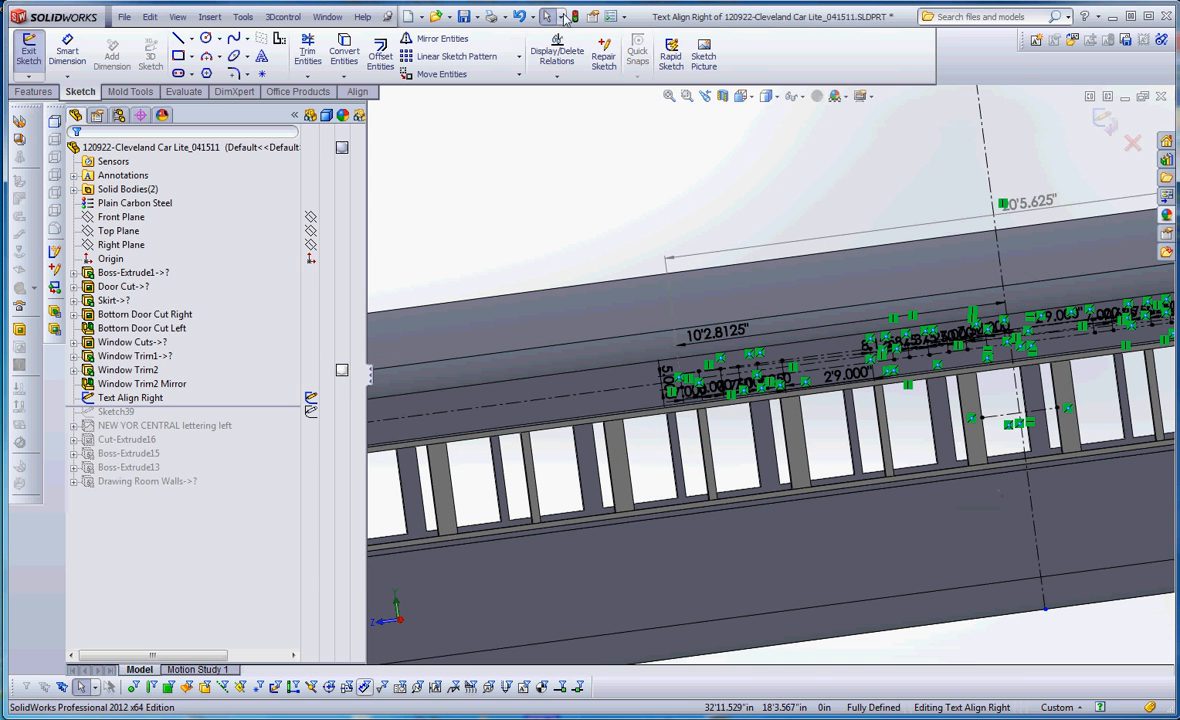
Exit the Text Align Right sketch with a rebuild and roll the model forward to include Sketch39
left_click(576, 17)
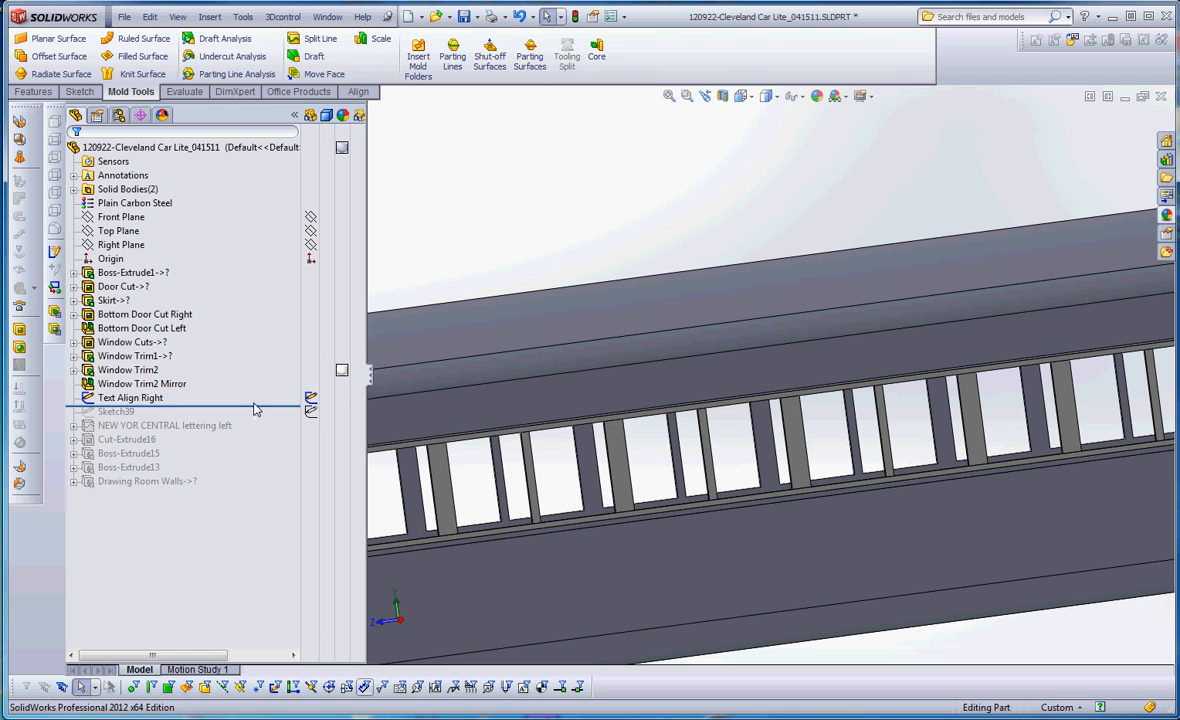
left_click_drag(254, 409, 255, 421)
Check the visibility setting of the Text Align Right sketch
left_click(113, 399)
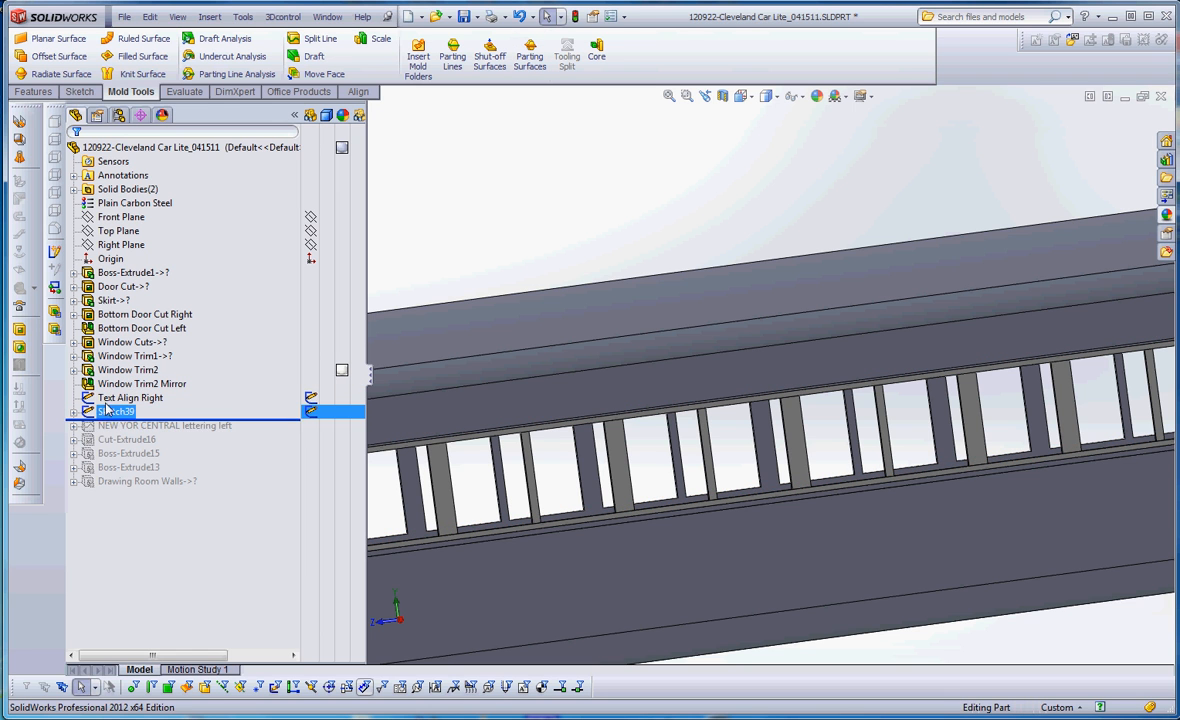
right_click(113, 400)
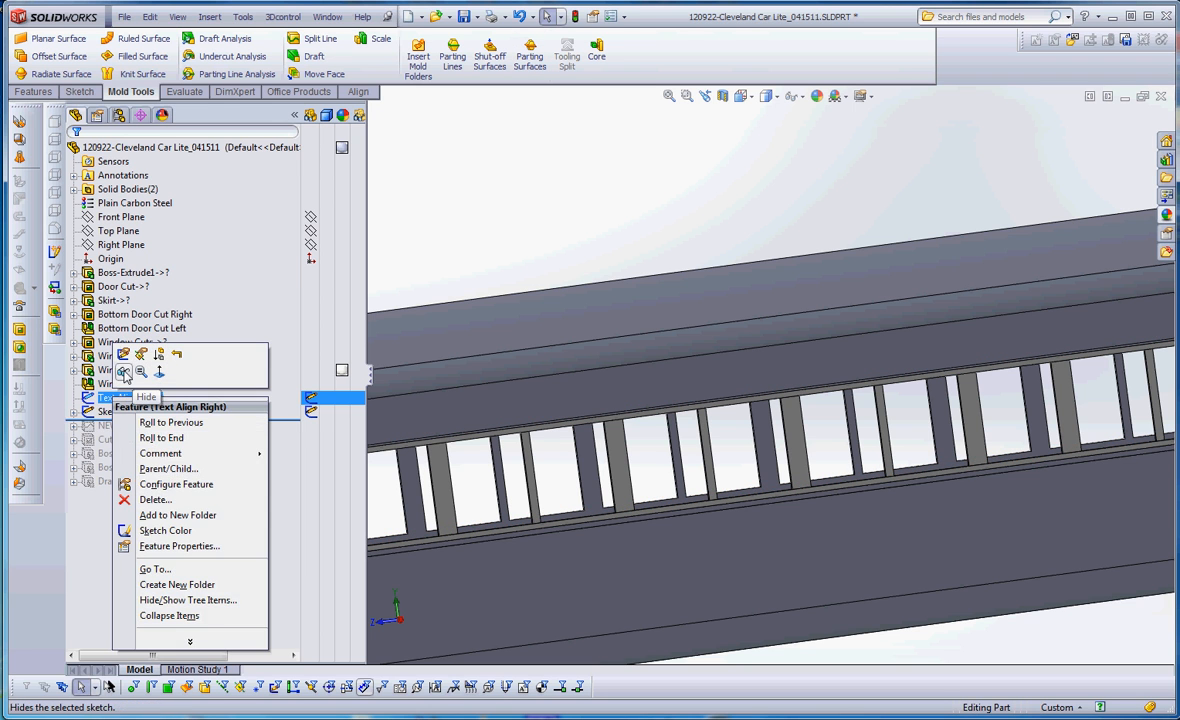
left_click(124, 373)
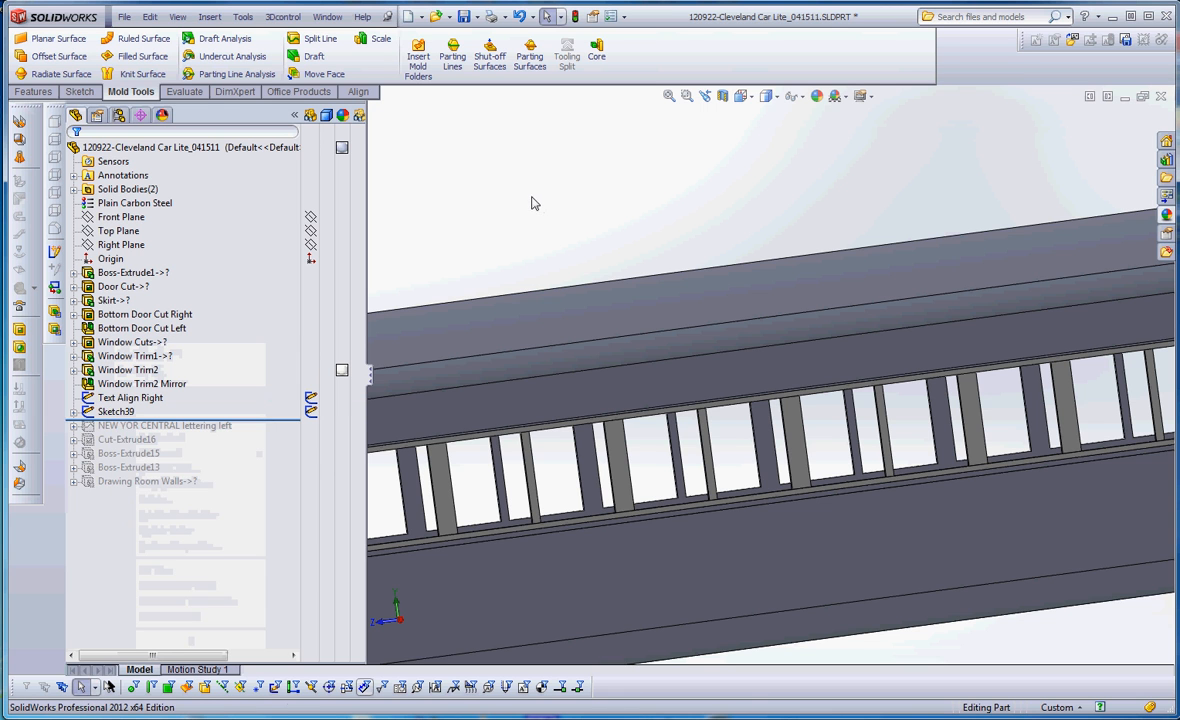
Expand Sketch39 in the feature tree to list its letter blocks and open the sketch for editing
left_click(104, 412)
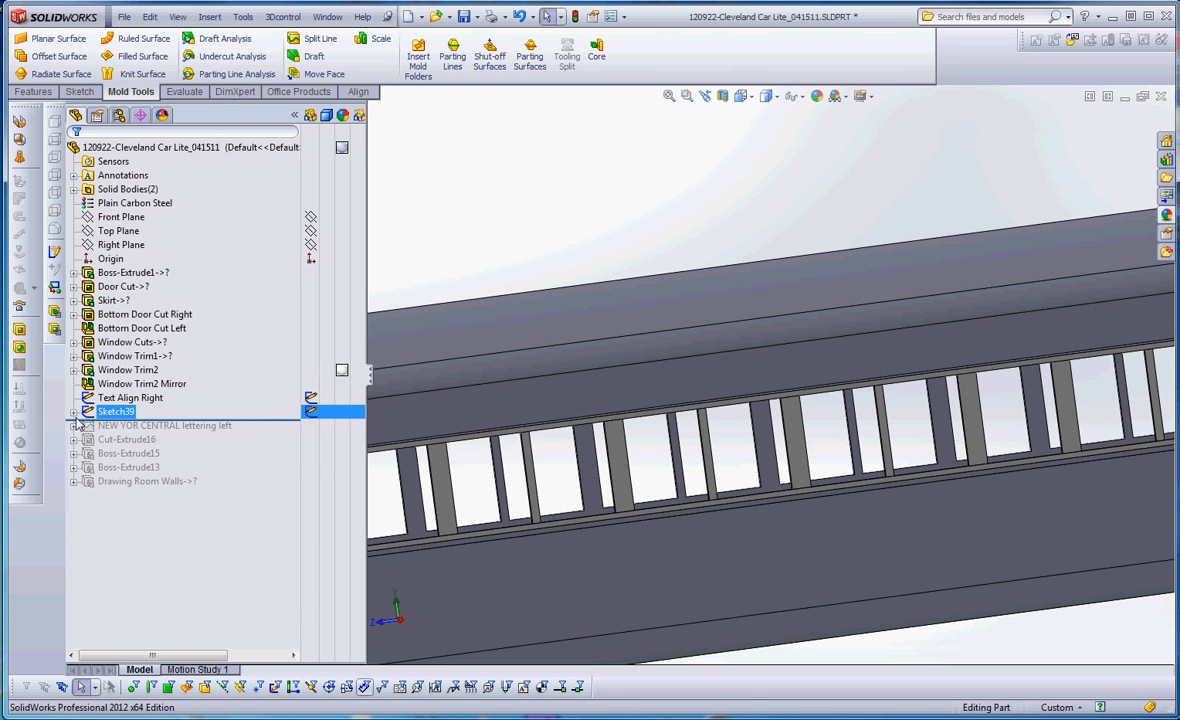
left_click(73, 412)
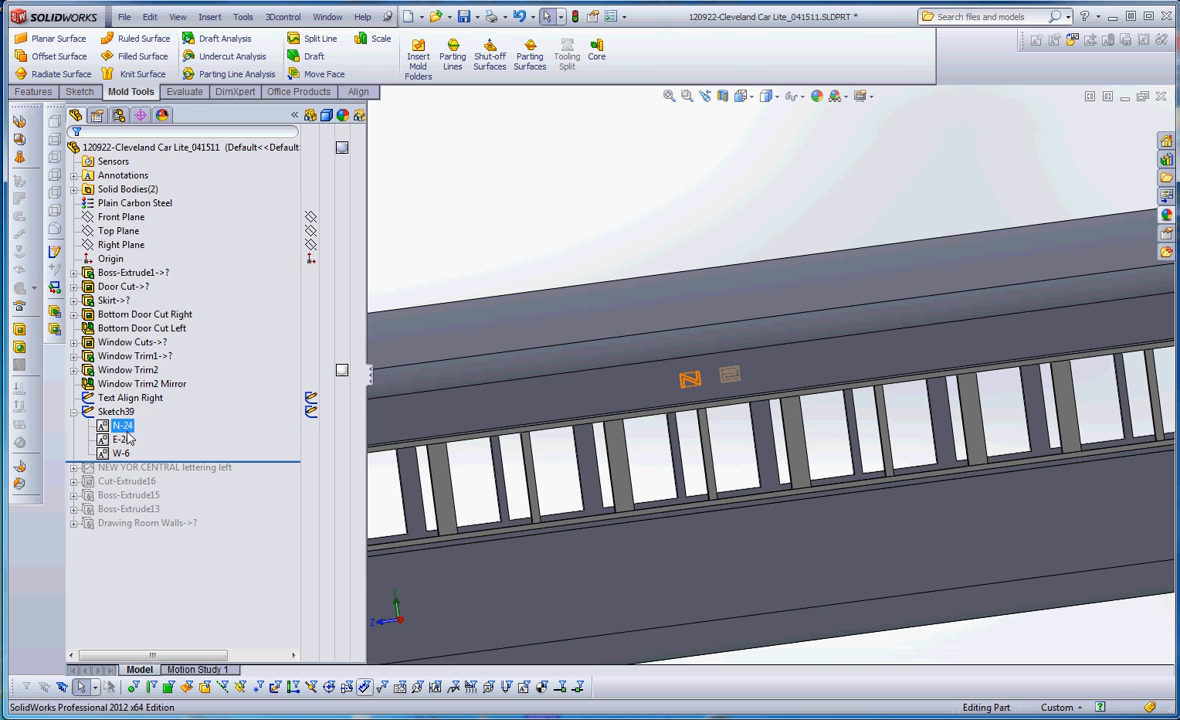
left_click(122, 413)
right_click(122, 413)
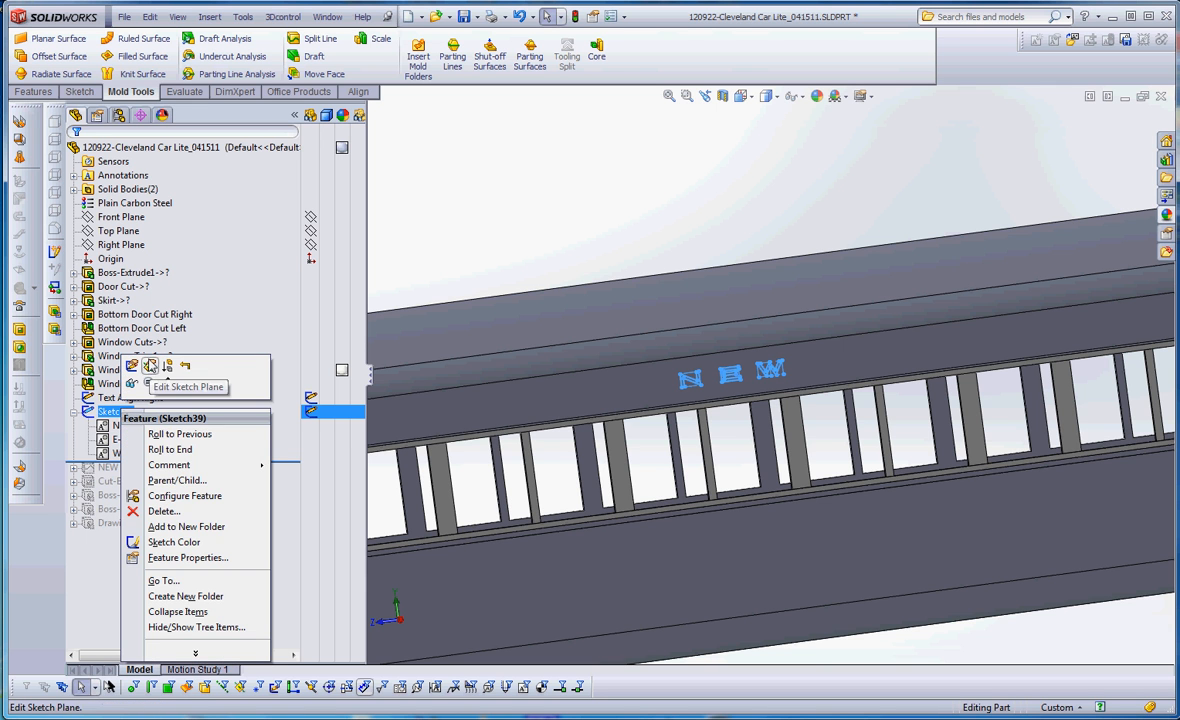
left_click(132, 367)
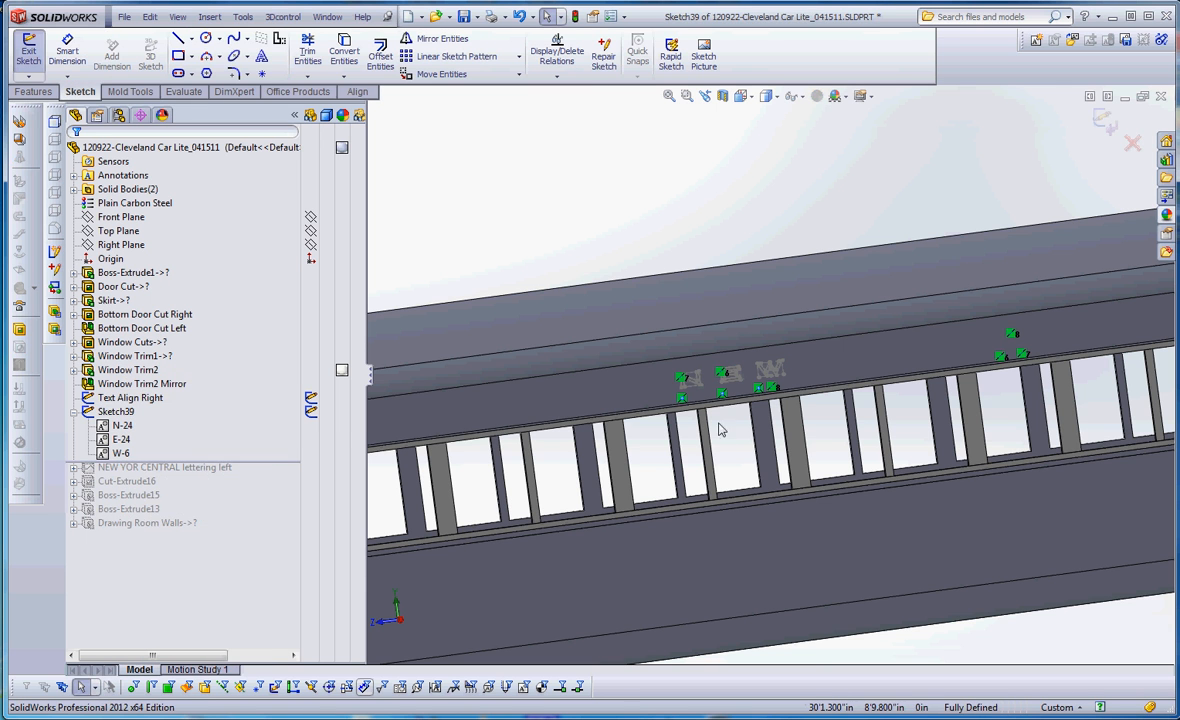
Turn on the display of sketches so the Text Align Right guide lines show around the N, E and W blocks
scroll(776, 380, "down", 8)
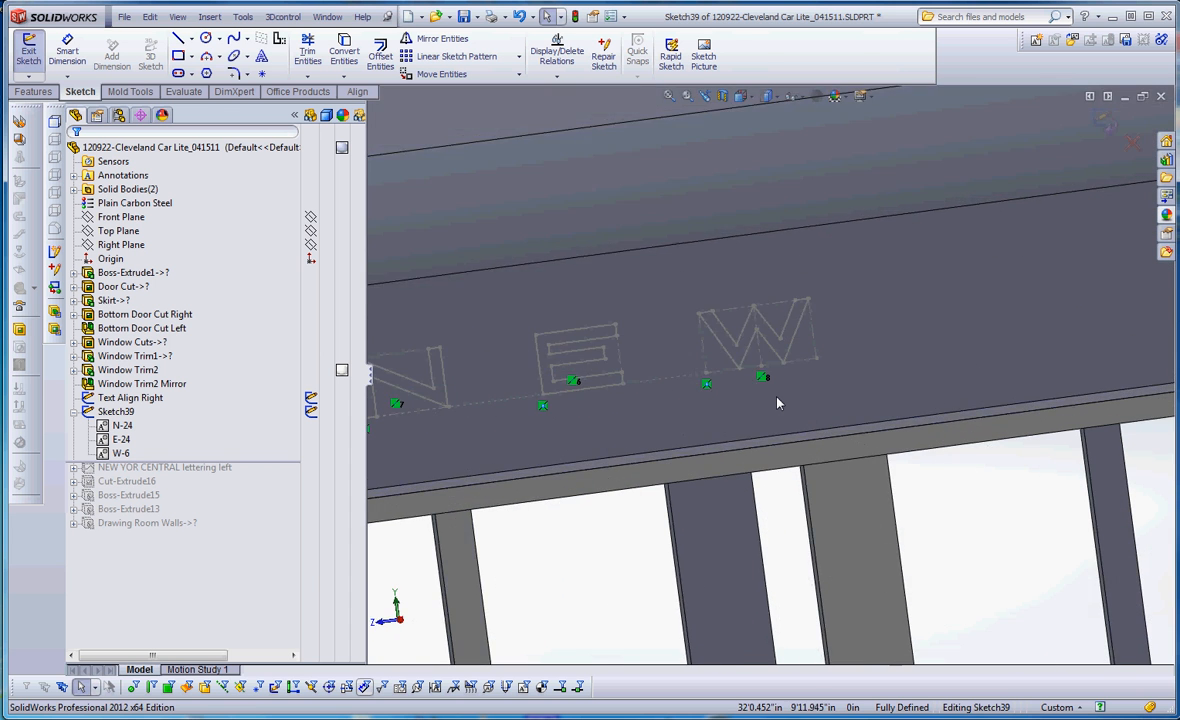
scroll(777, 400, "up", 5)
scroll(811, 421, "up", 3)
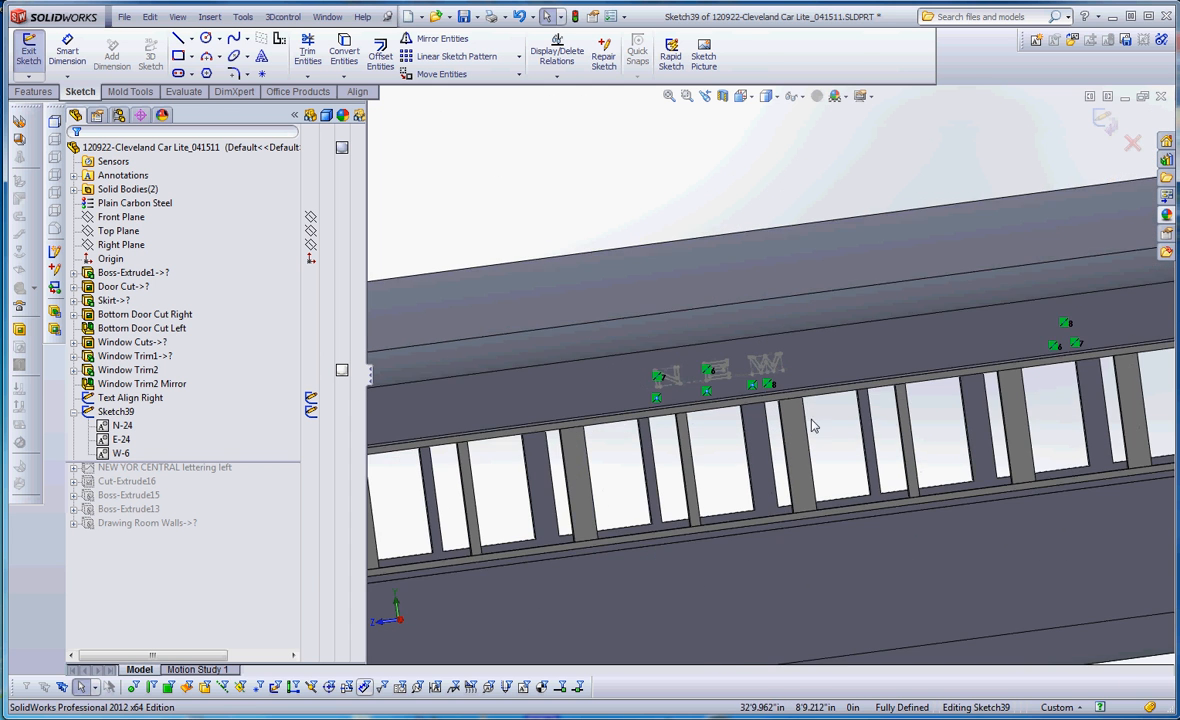
scroll(745, 402, "down", 2)
scroll(745, 402, "down", 2)
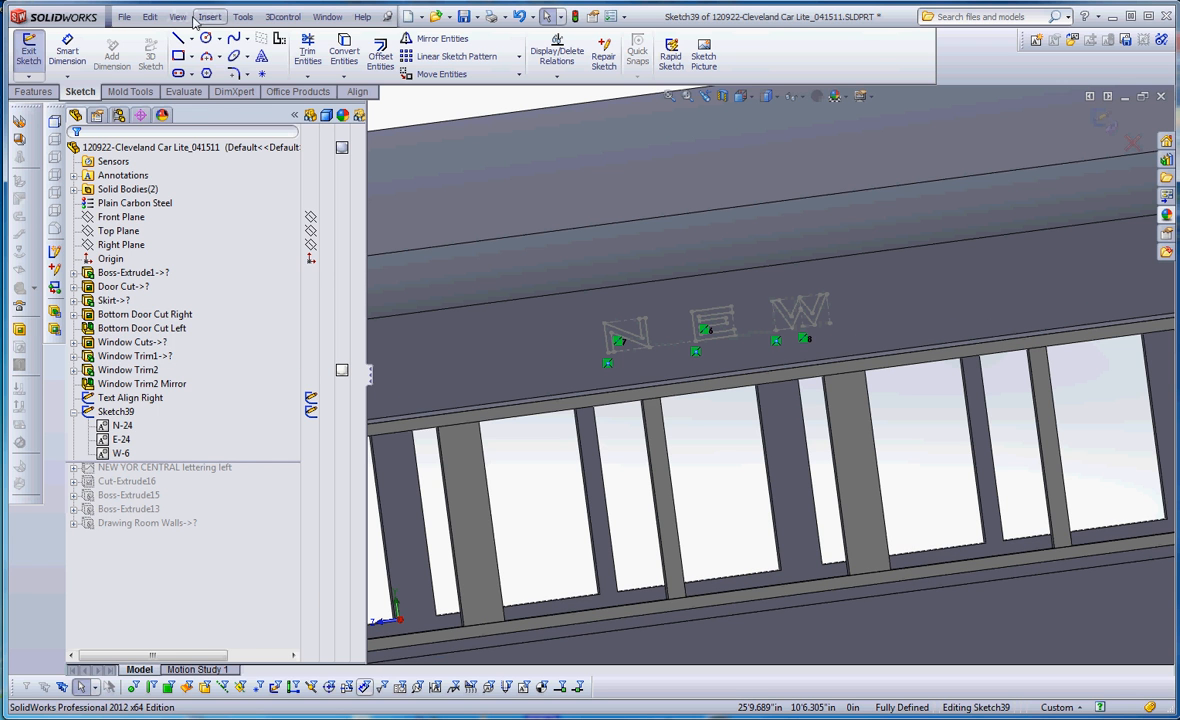
left_click(177, 17)
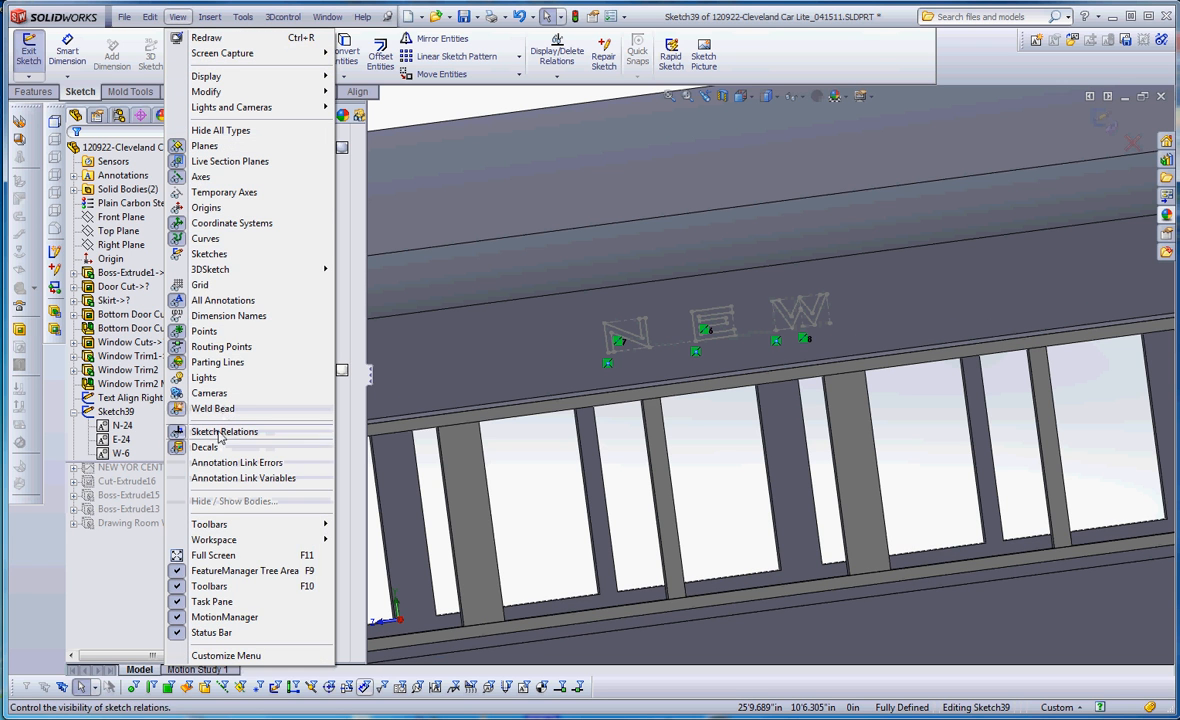
left_click(212, 254)
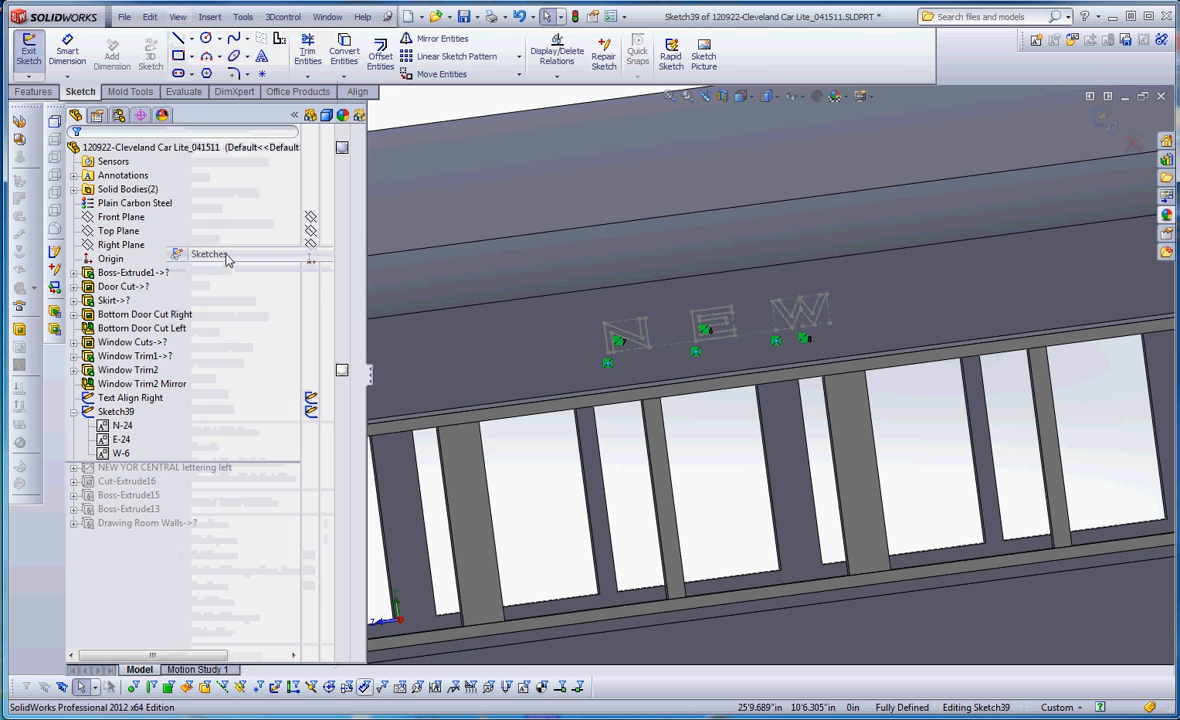
left_click(118, 398)
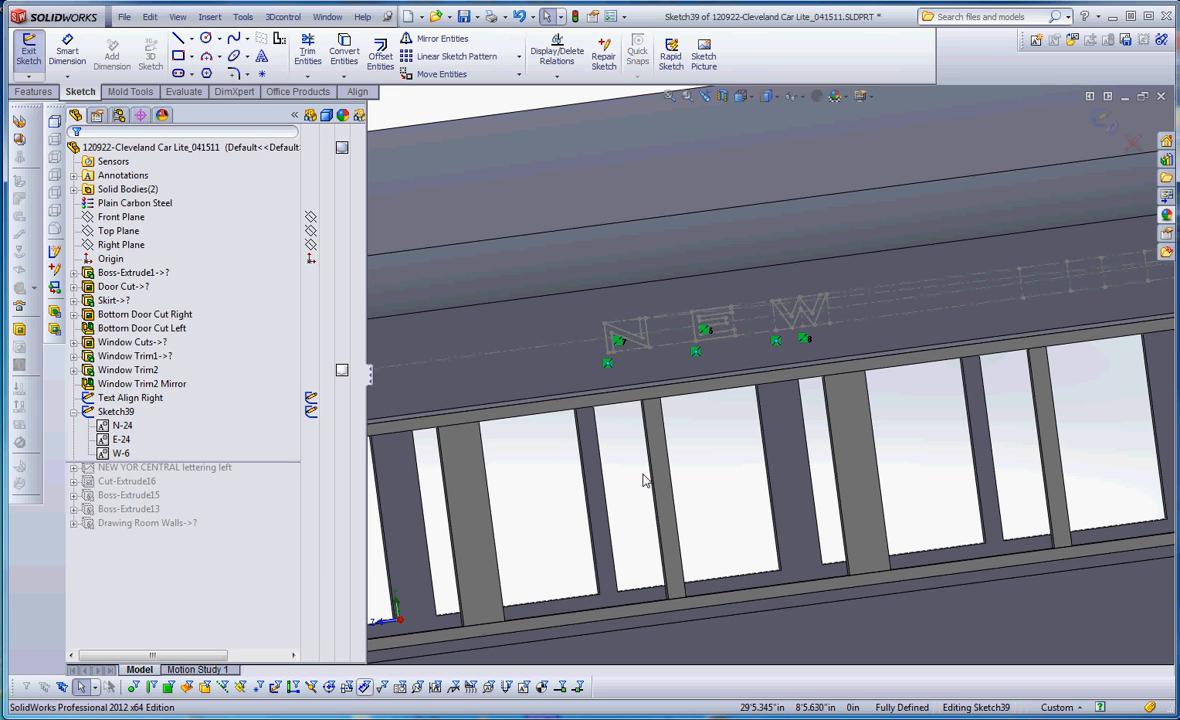
Examine the coincident and collinear relations that hold the N and E letter blocks to the layout guide lines
scroll(708, 495, "up", 5)
scroll(895, 456, "down", 6)
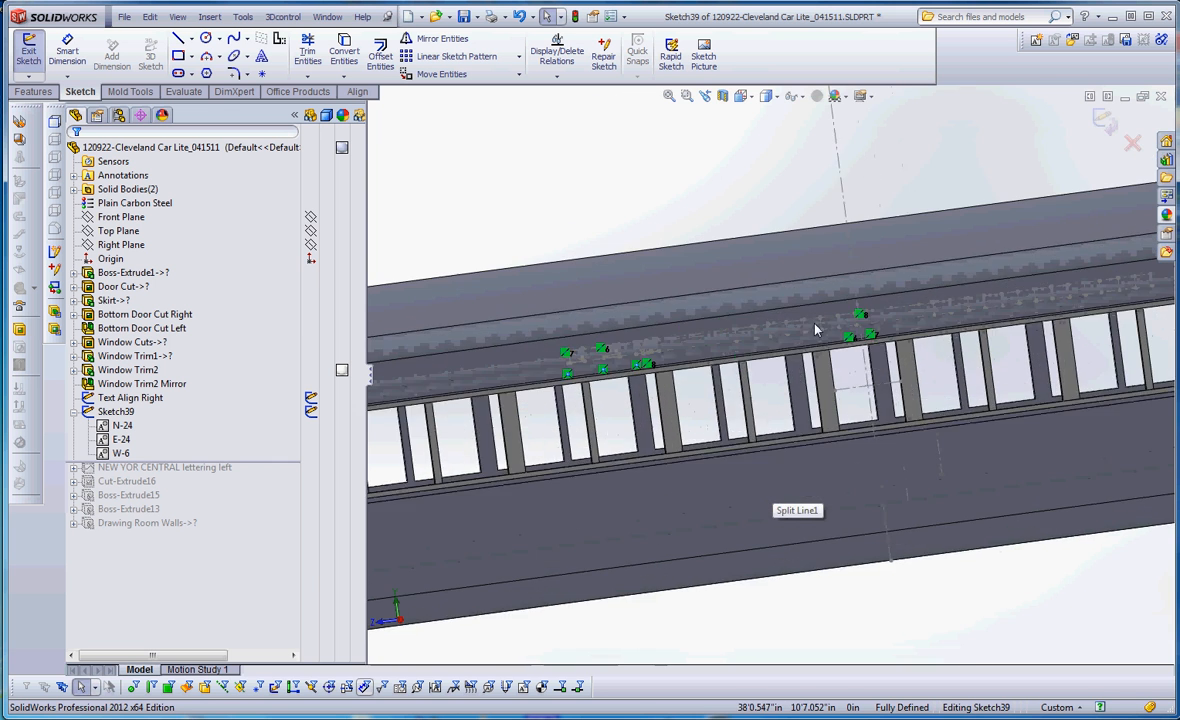
scroll(570, 392, "down", 2)
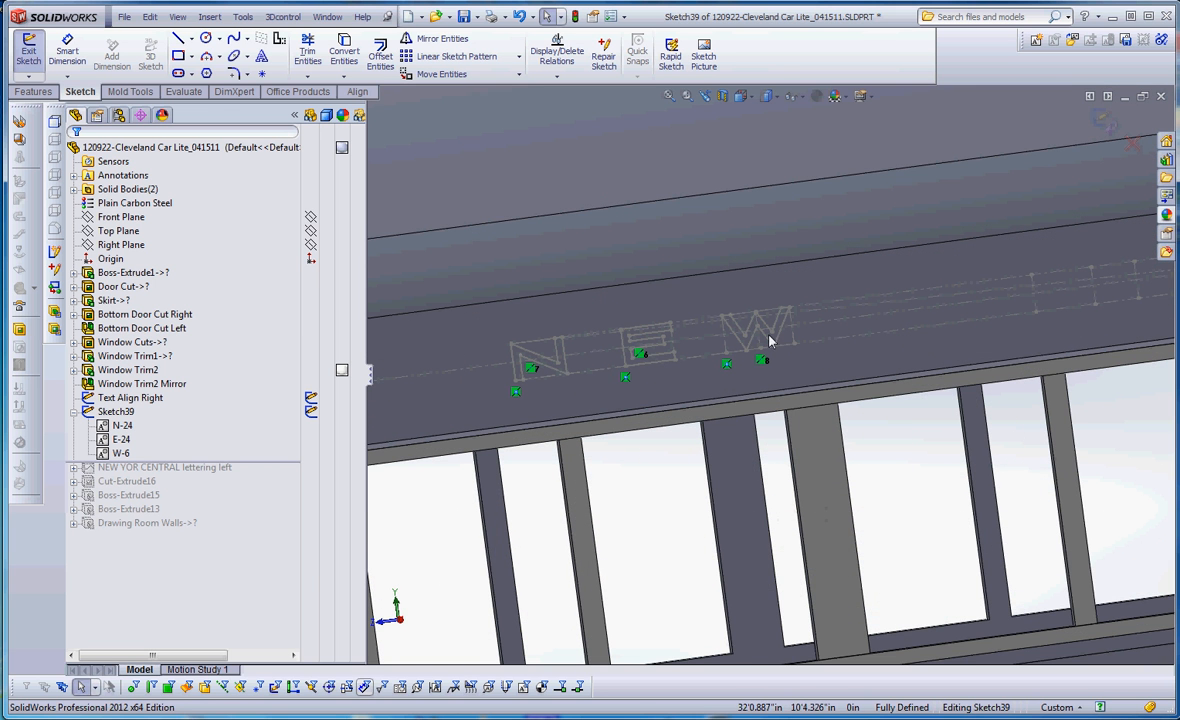
scroll(563, 378, "down", 2)
scroll(563, 378, "down", 3)
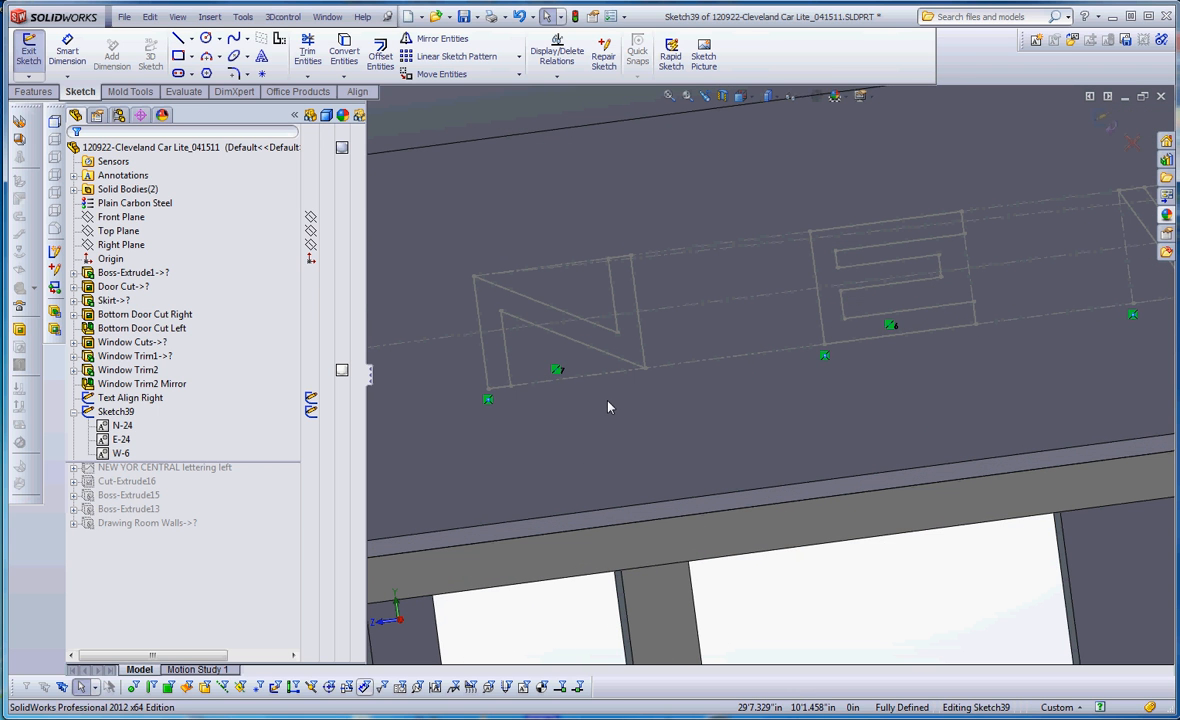
left_click(488, 401)
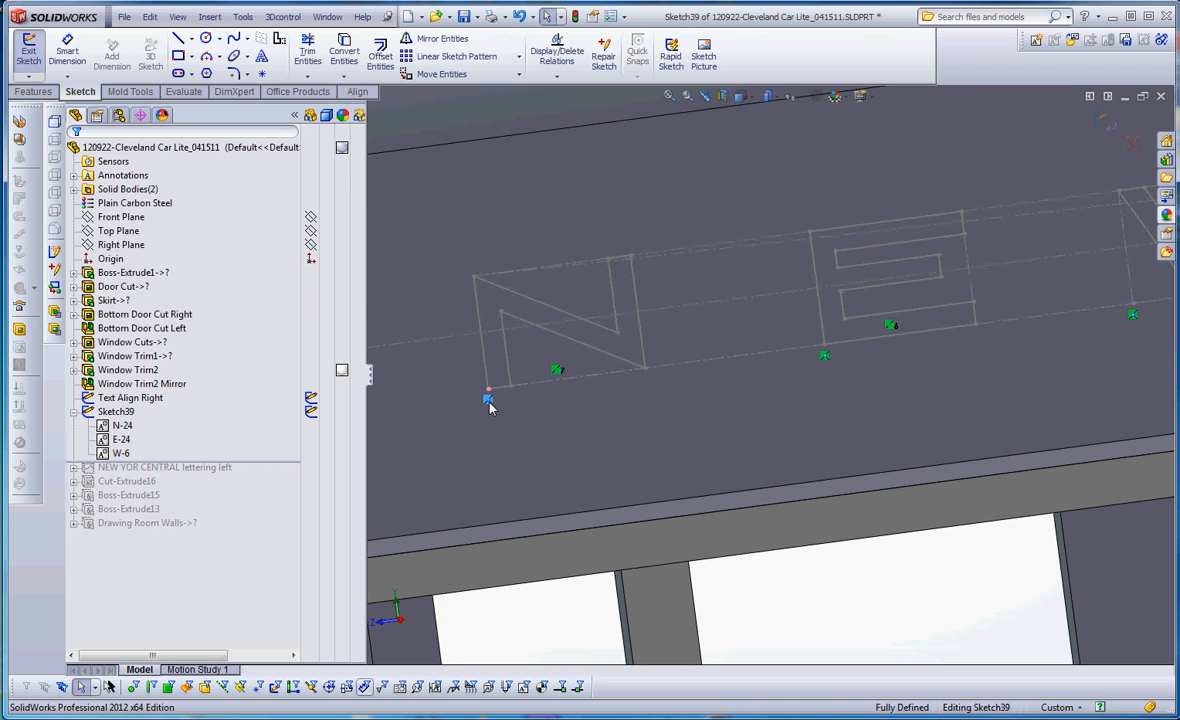
left_click(557, 371)
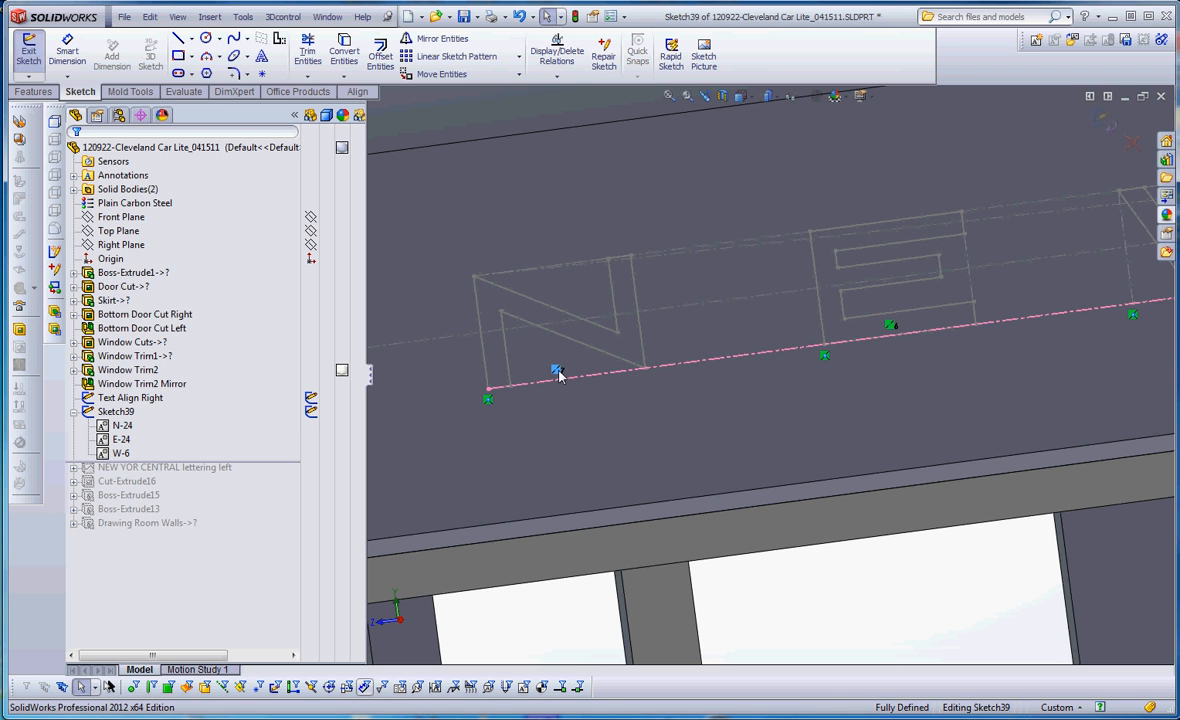
left_click(607, 417)
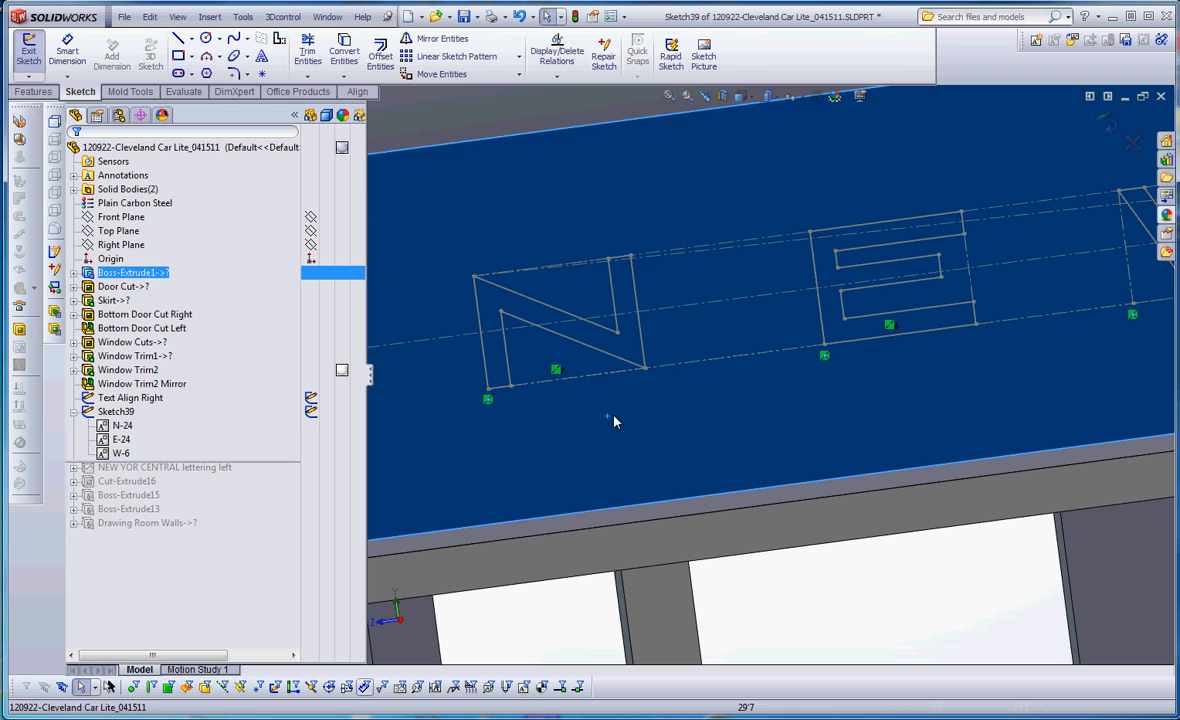
left_click(631, 257)
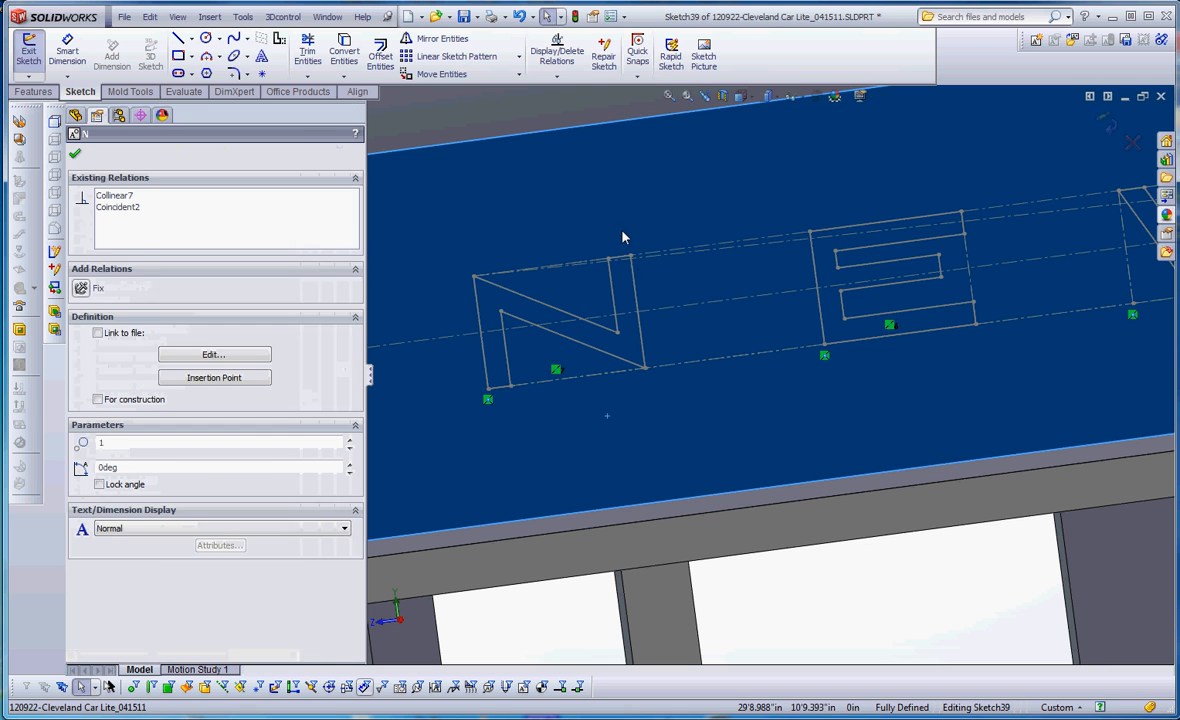
left_click(845, 322)
scroll(846, 387, "up", 5)
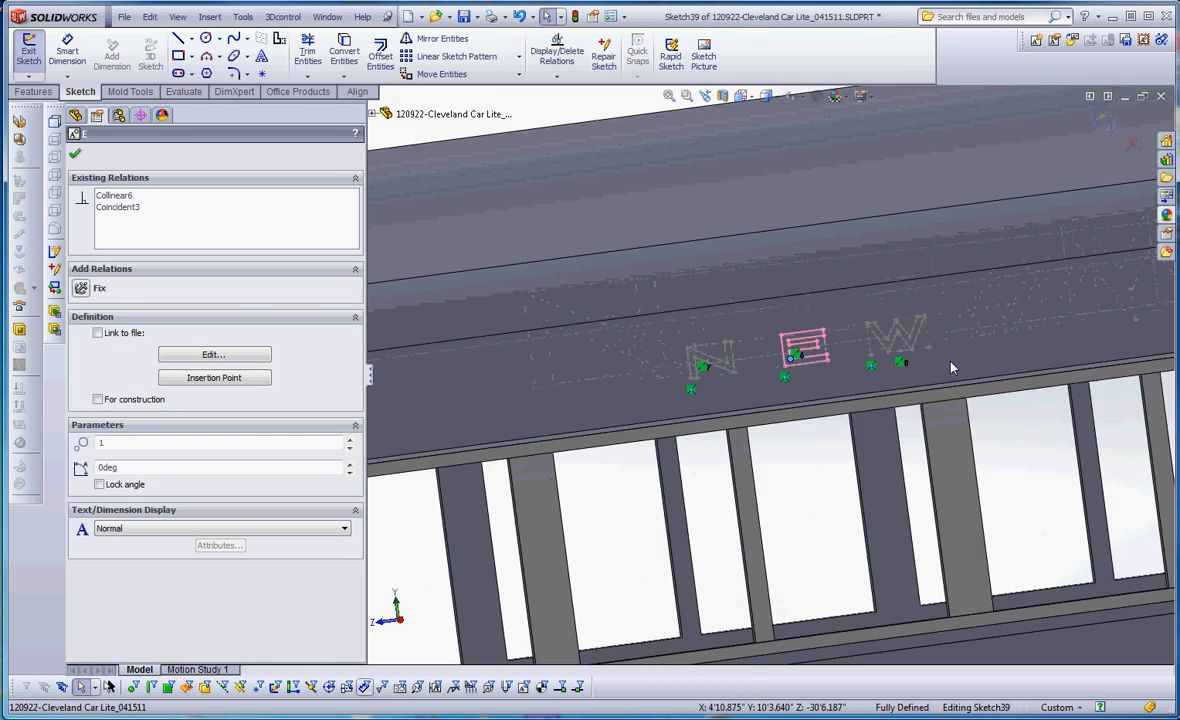
scroll(877, 336, "down", 5)
scroll(911, 368, "up", 7)
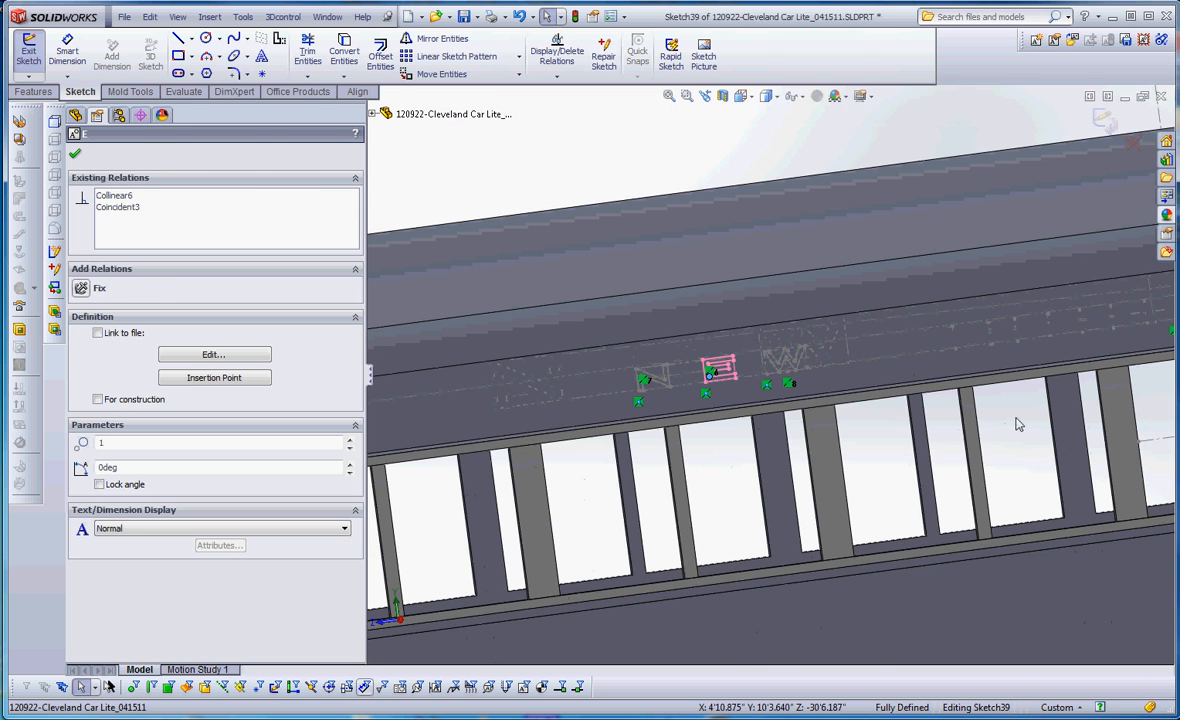
Insert the Y block where the baseline meets the first vertical guide line of the word after NEW
scroll(1010, 422, "down", 3)
left_click(989, 418)
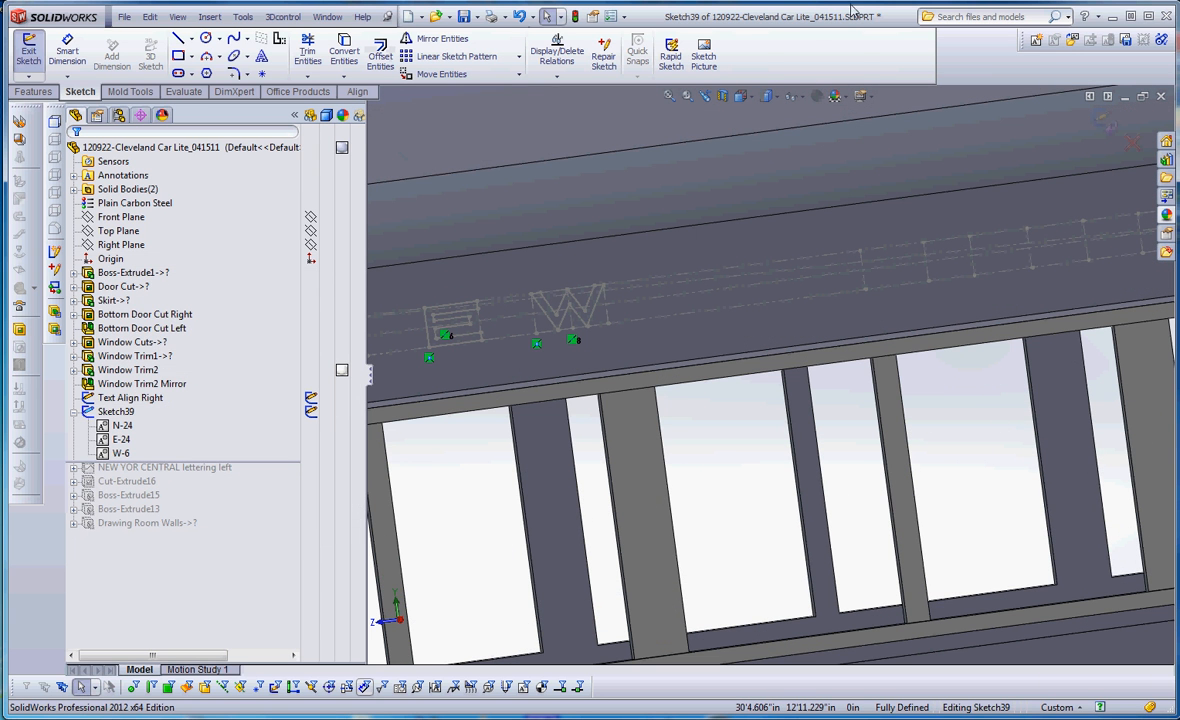
left_click(1072, 41)
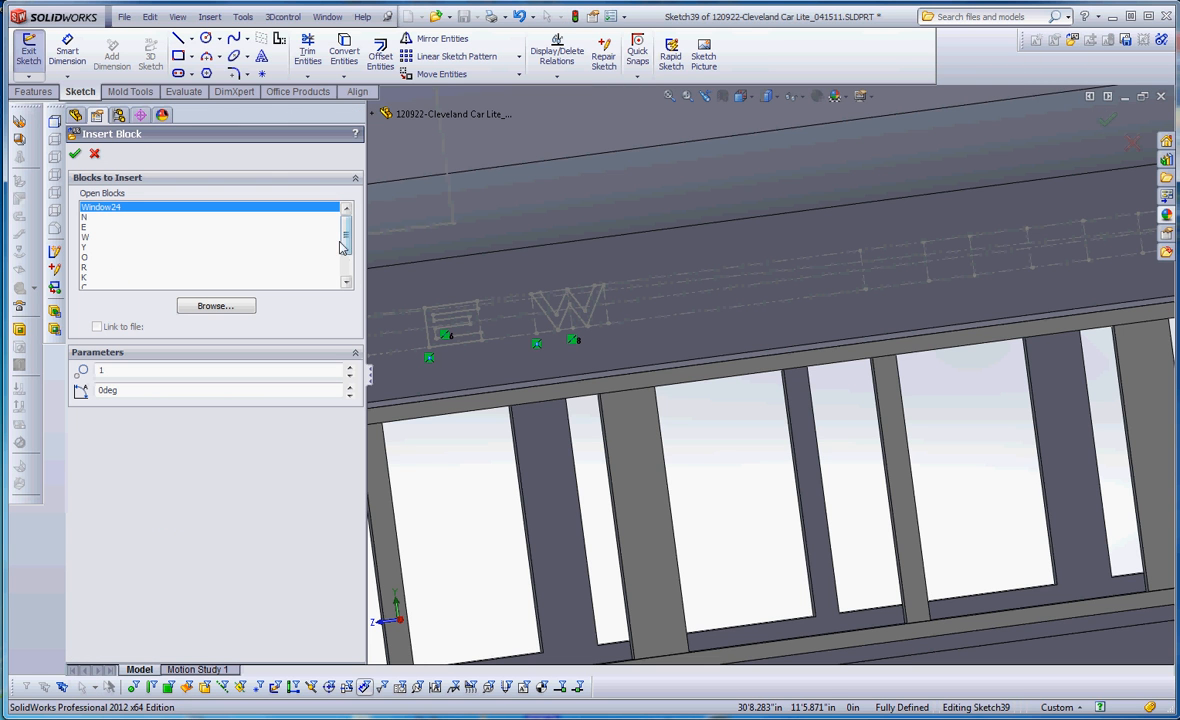
left_click_drag(349, 240, 347, 266)
scroll(100, 230, "up", 1)
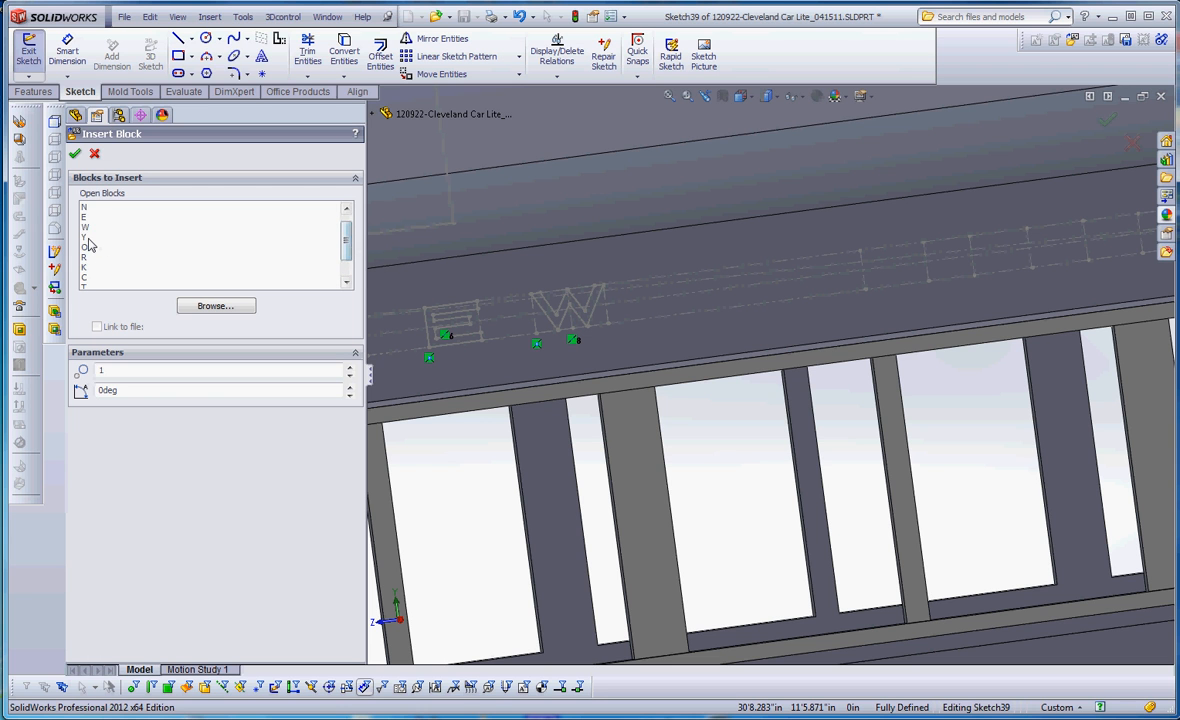
left_click(84, 237)
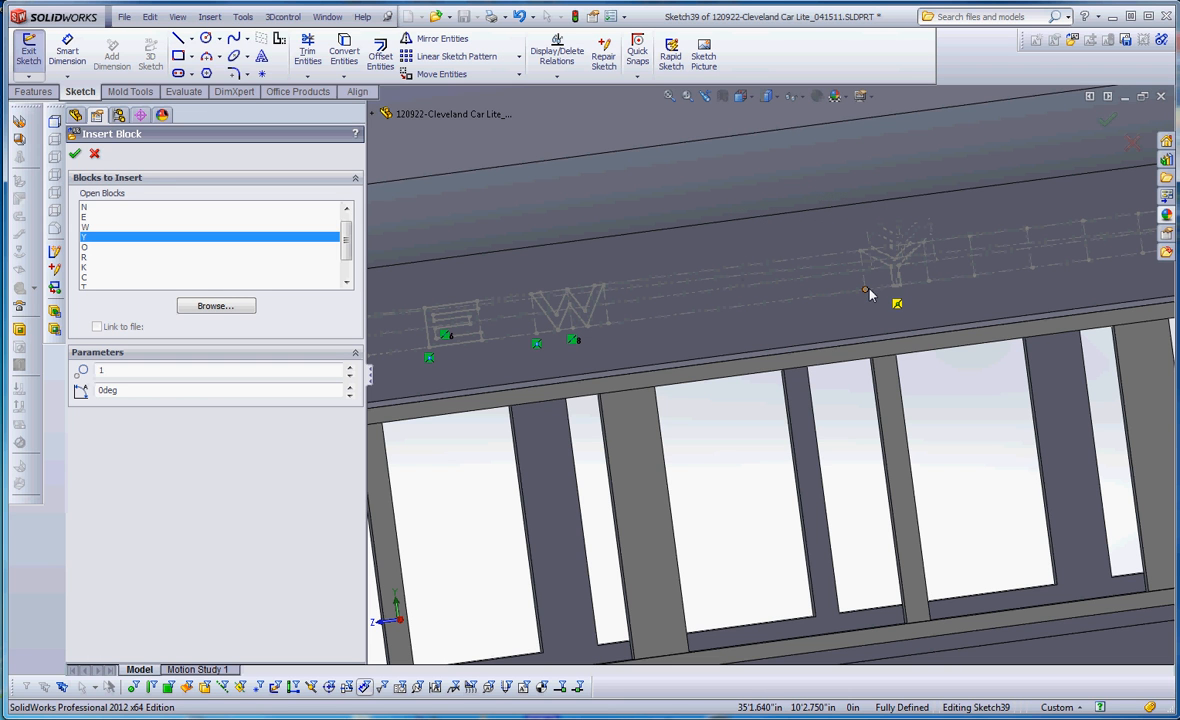
left_click(867, 292)
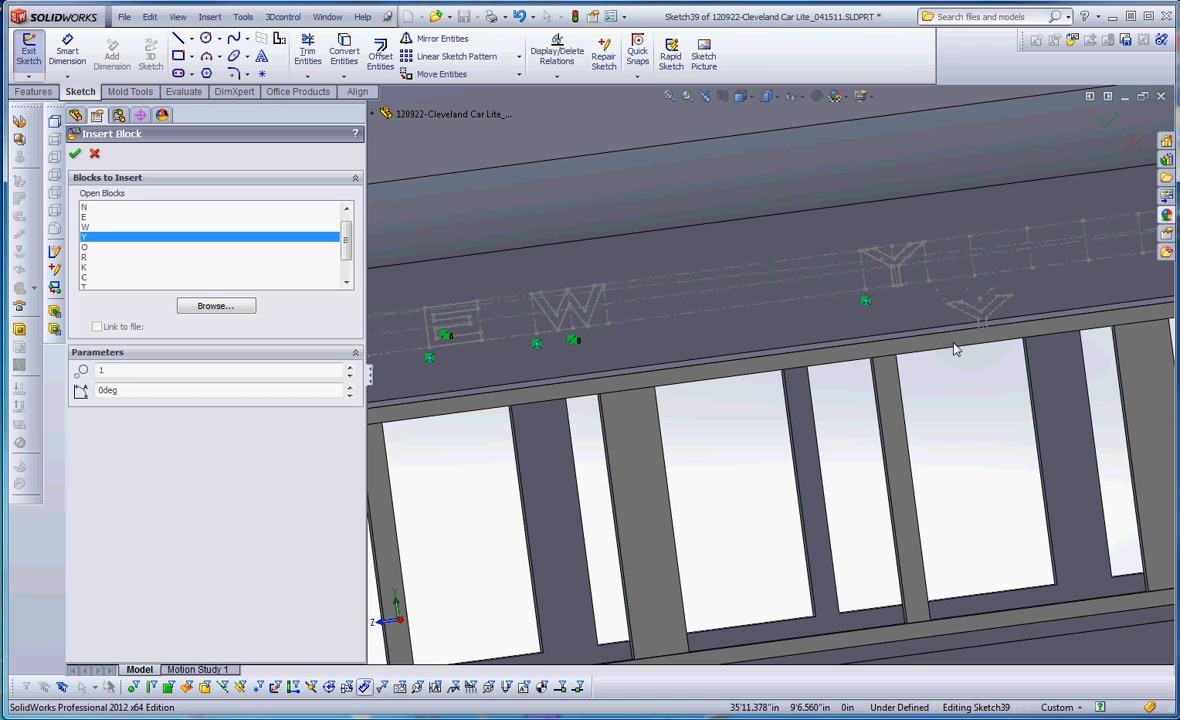
key("Escape")
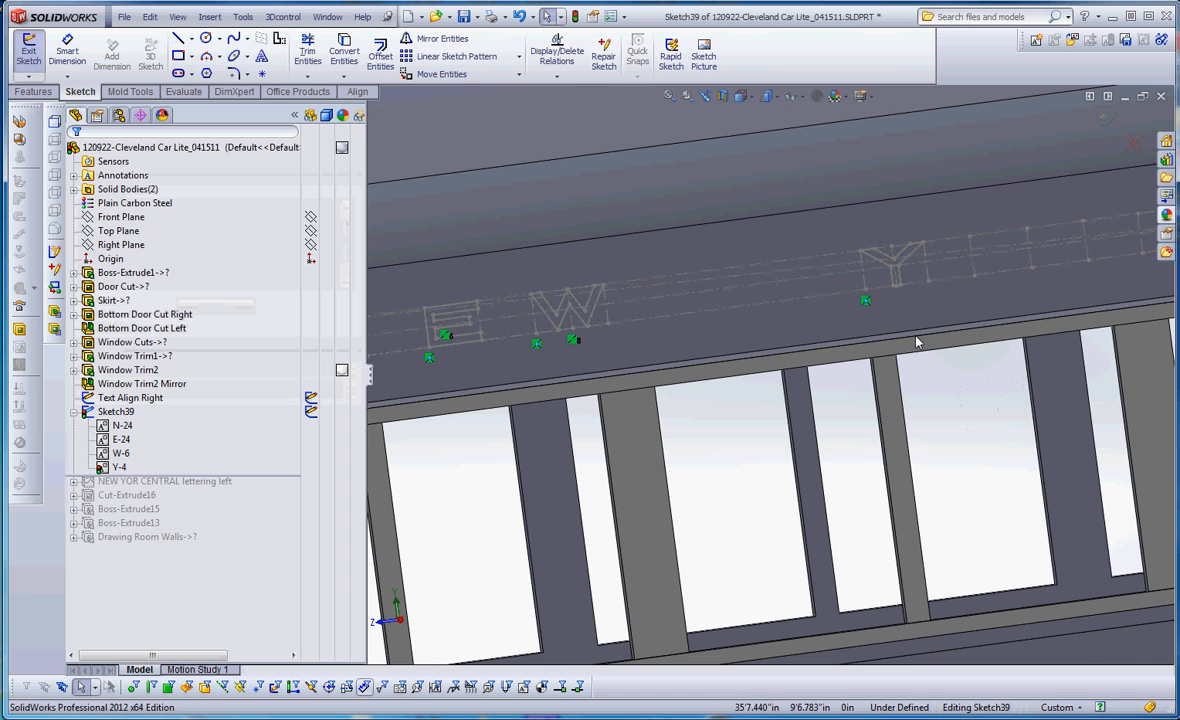
Rotate the Y block off the baseline and make its short bottom edge collinear with the horizontal construction baseline
scroll(905, 295, "down", 3)
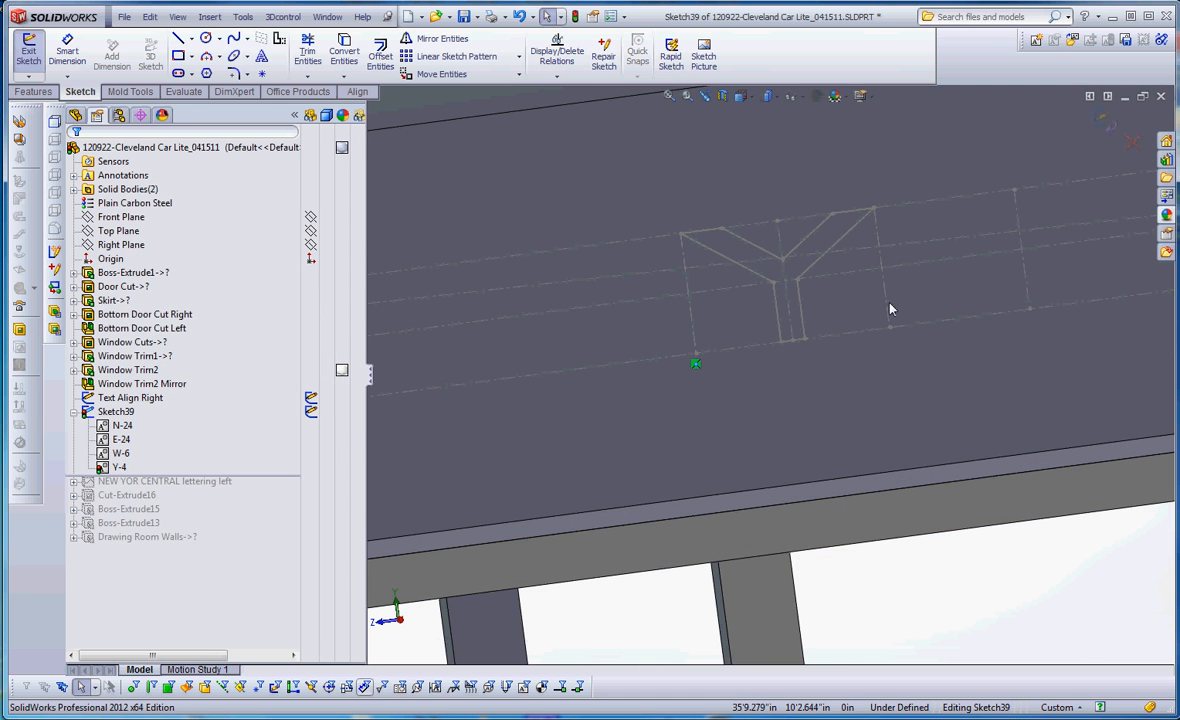
left_click(880, 300)
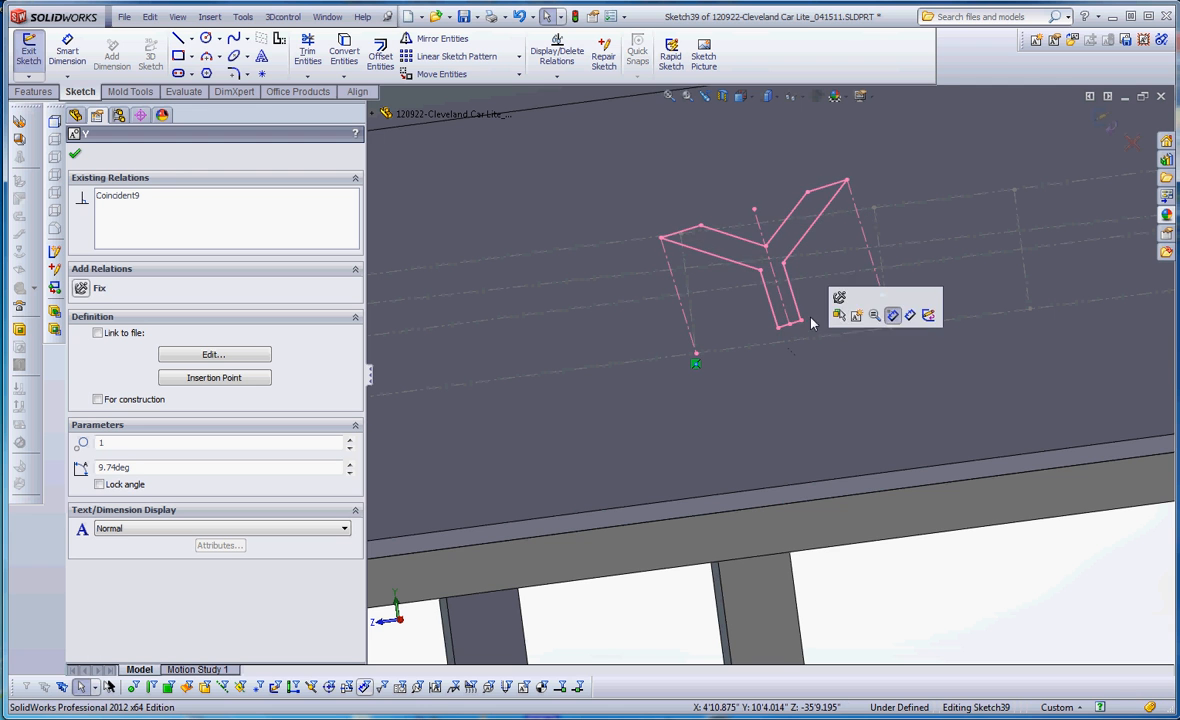
scroll(740, 301, "down", 2)
left_click(776, 334)
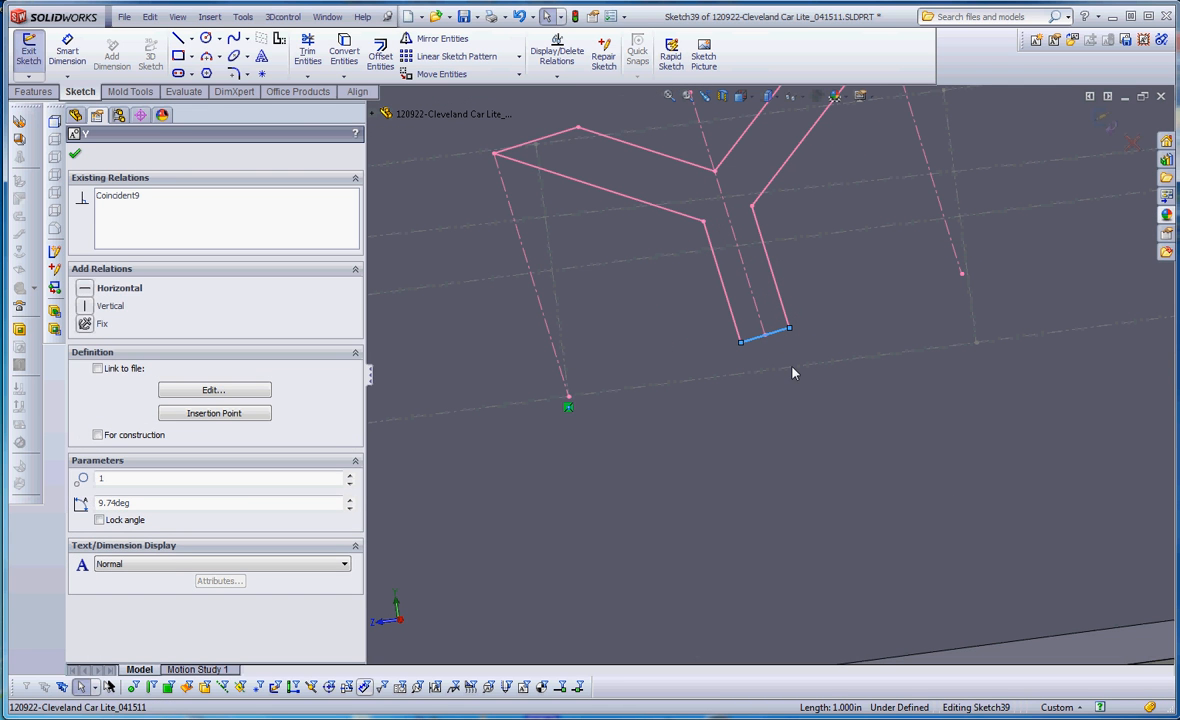
left_click(792, 368, "ctrl")
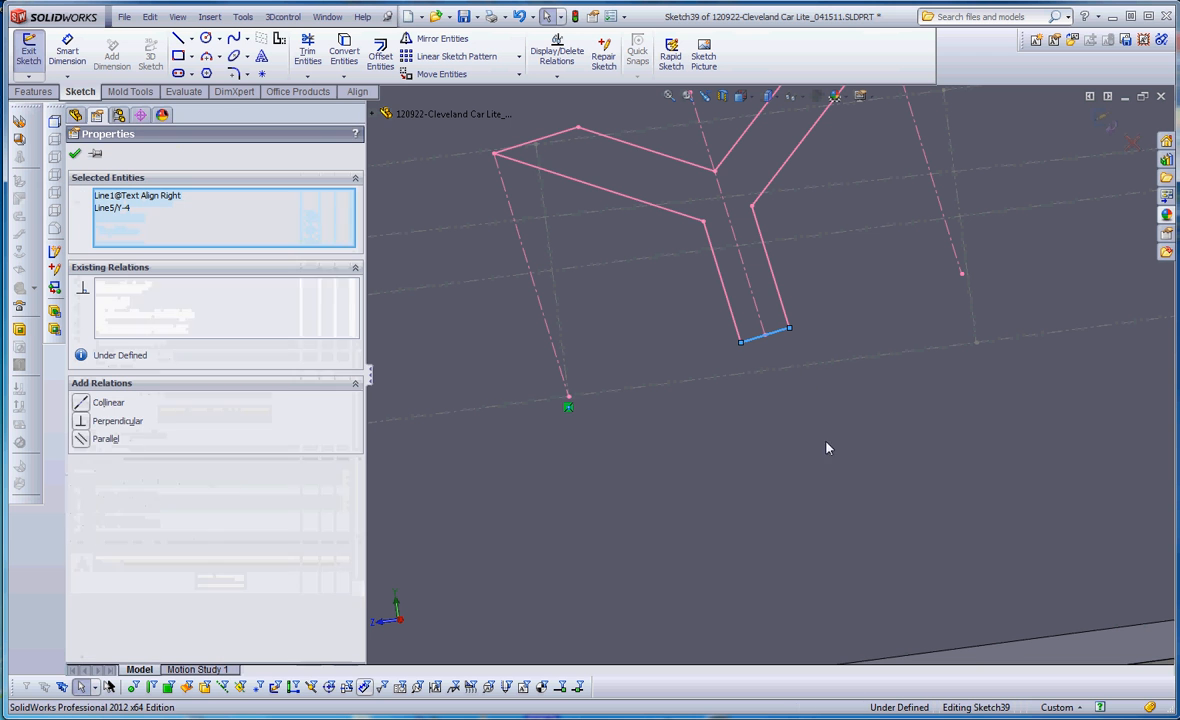
left_click(80, 403)
scroll(640, 520, "up", 5)
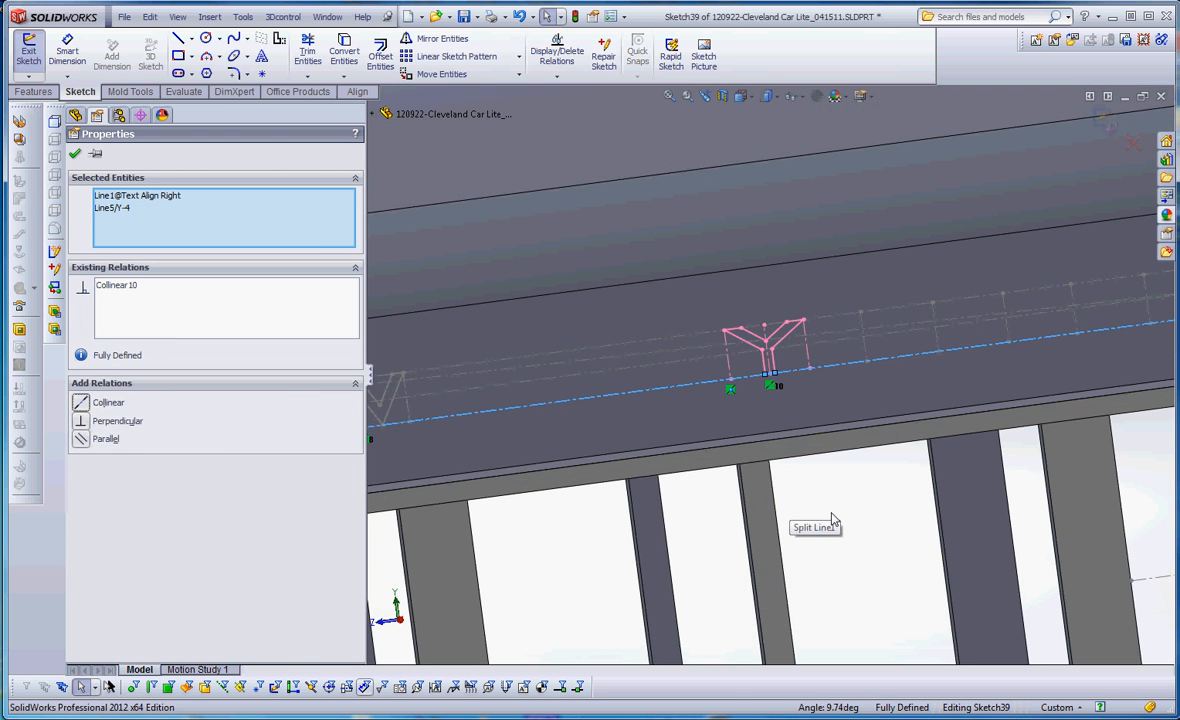
key("Escape")
scroll(851, 514, "up", 6)
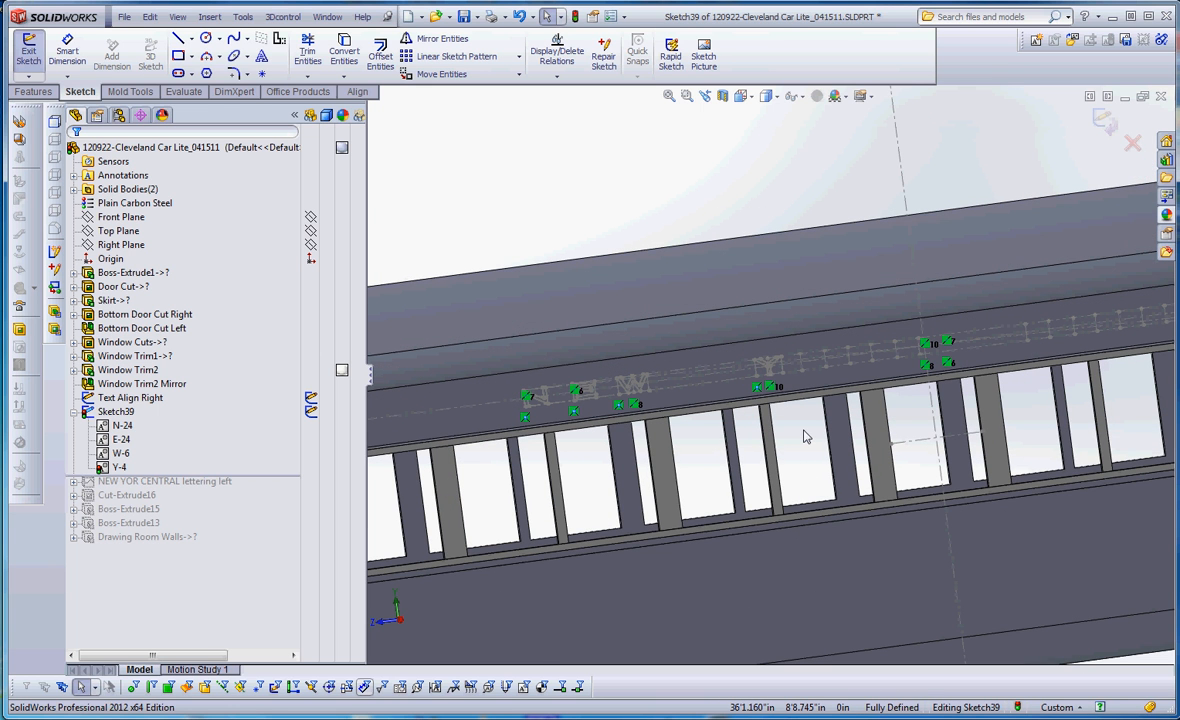
scroll(777, 380, "up", 3)
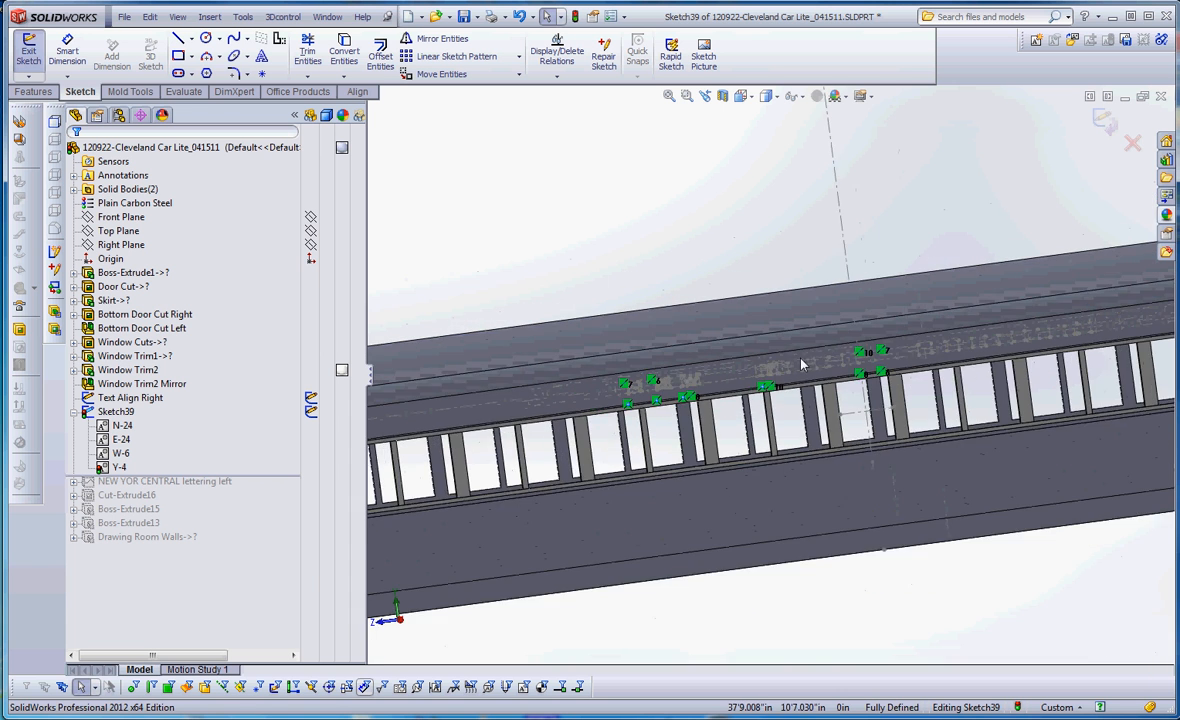
Project the current lettering sketch onto the railcar's upper side face as a split line
scroll(768, 377, "down", 5)
scroll(803, 487, "up", 3)
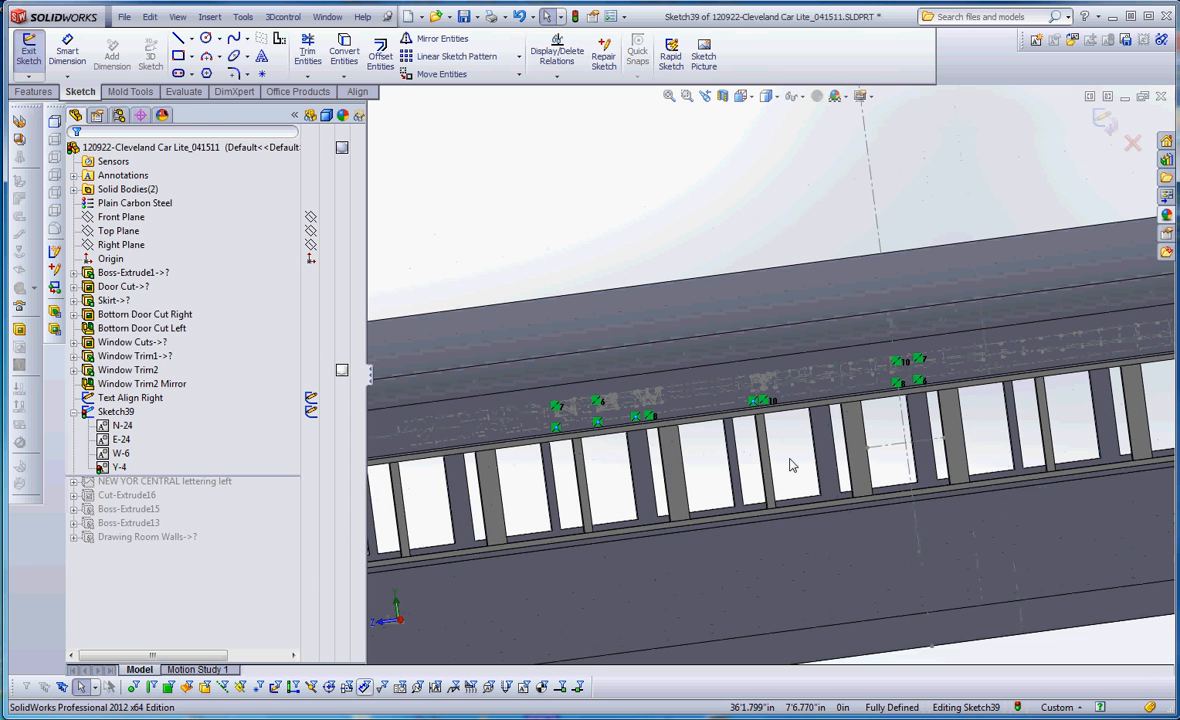
scroll(737, 413, "down", 2)
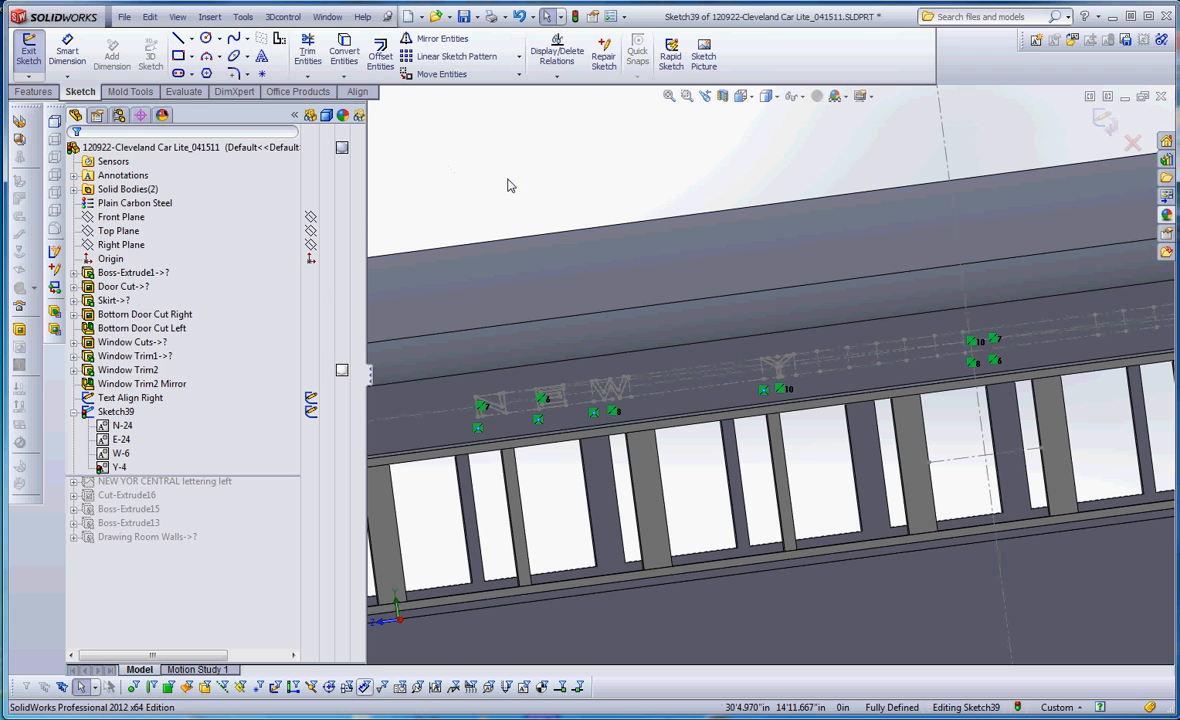
left_click(34, 91)
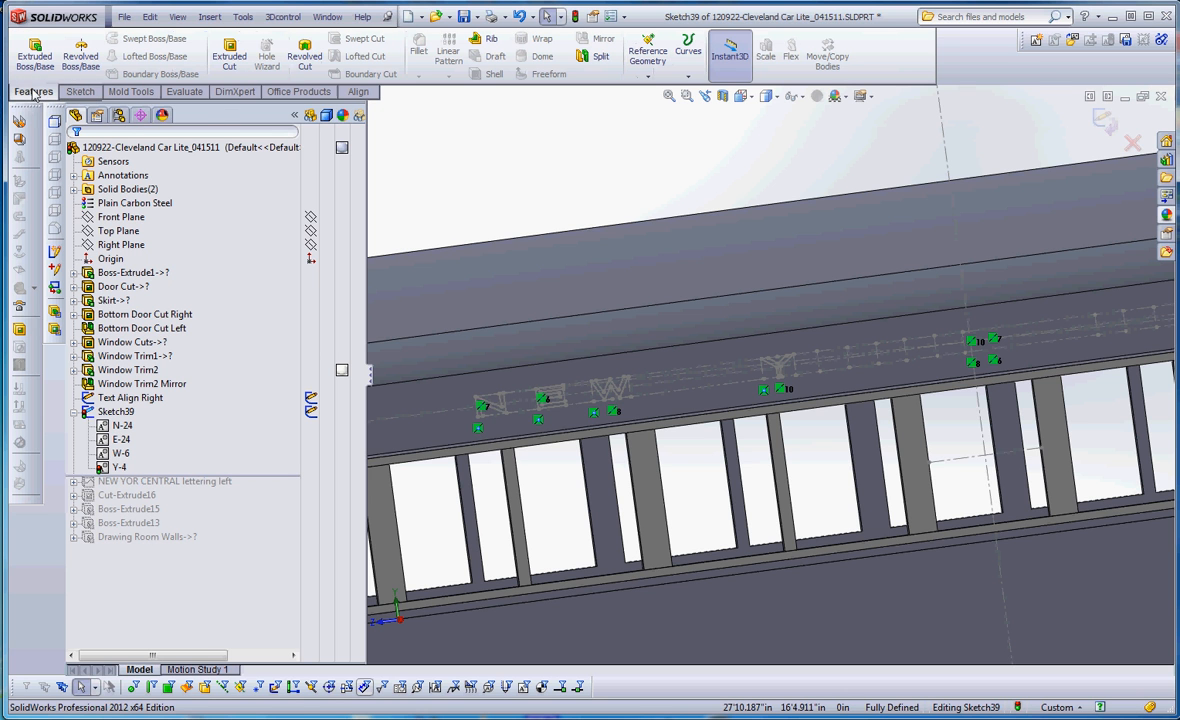
left_click(128, 91)
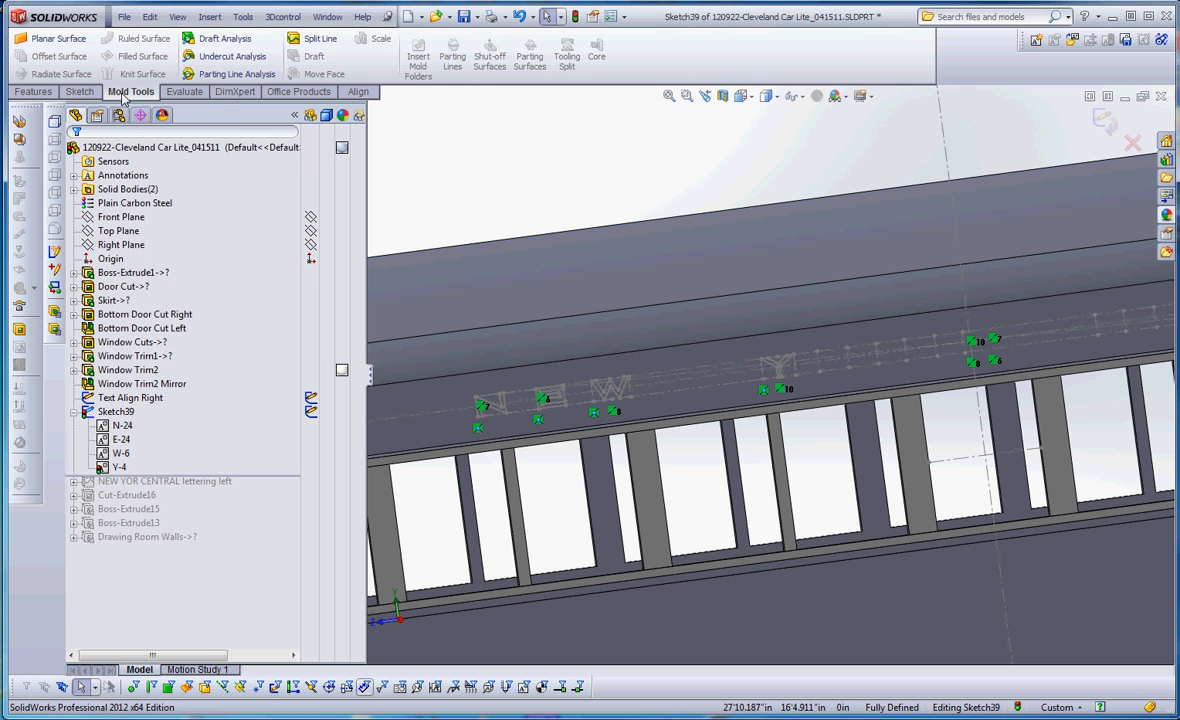
left_click(320, 40)
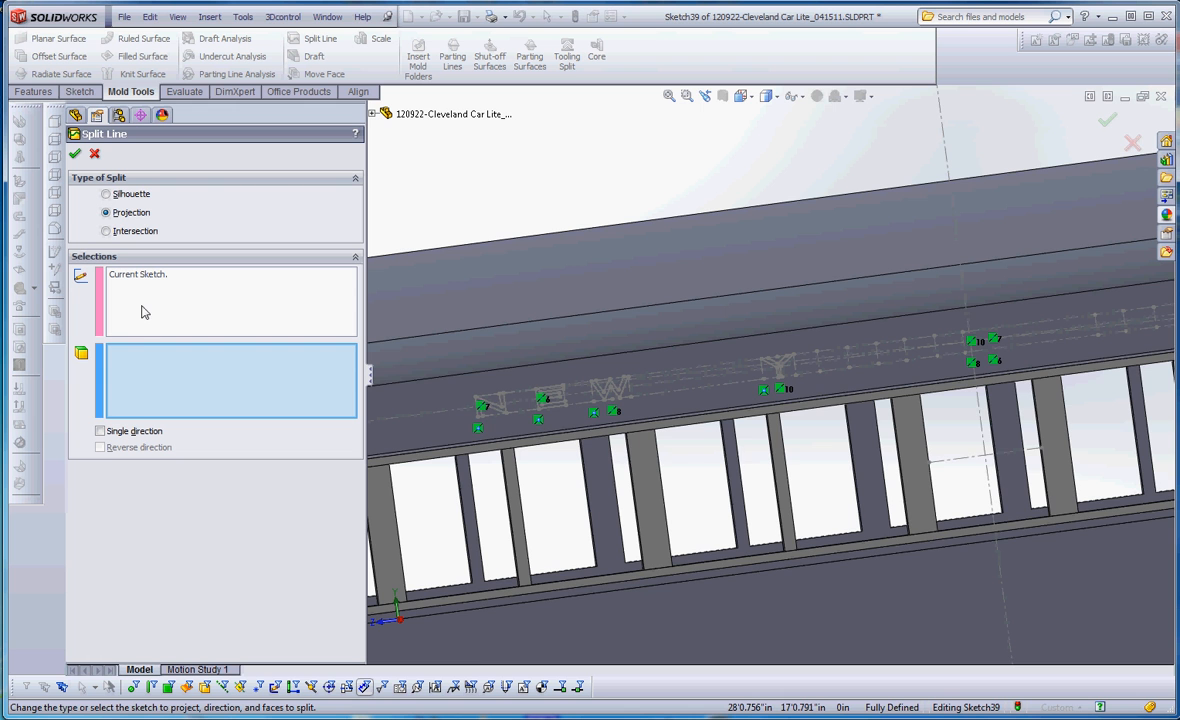
scroll(545, 405, "down", 3)
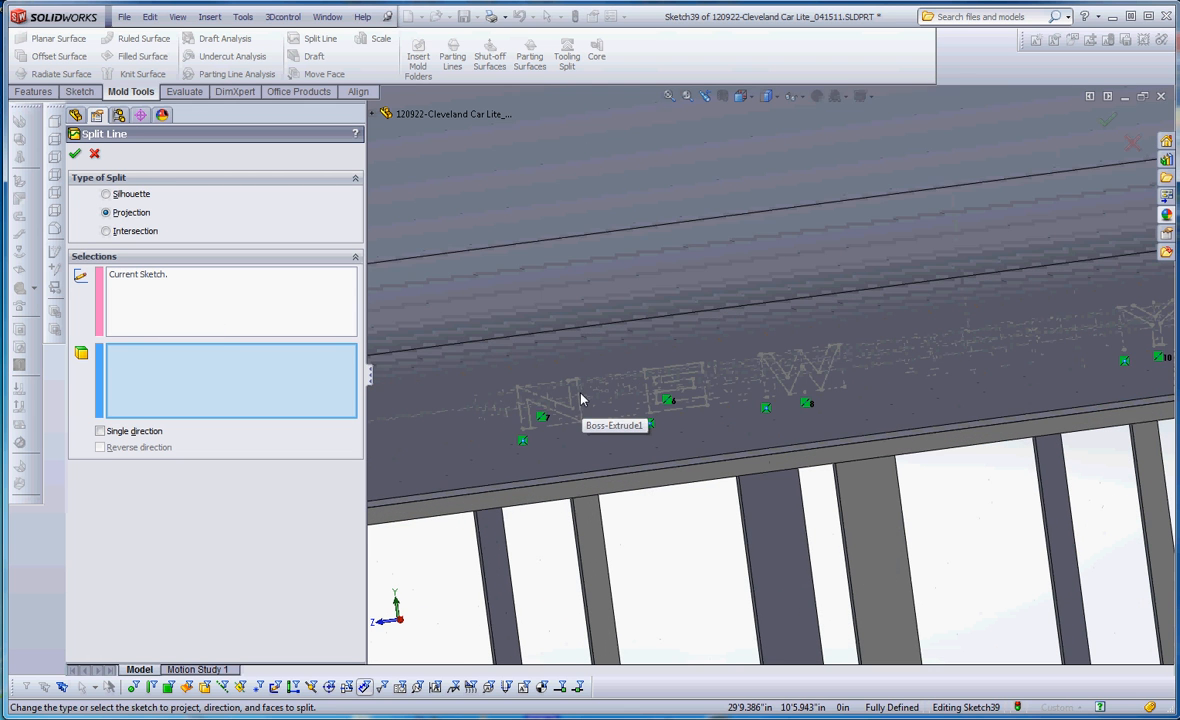
left_click(588, 397)
left_click(598, 393)
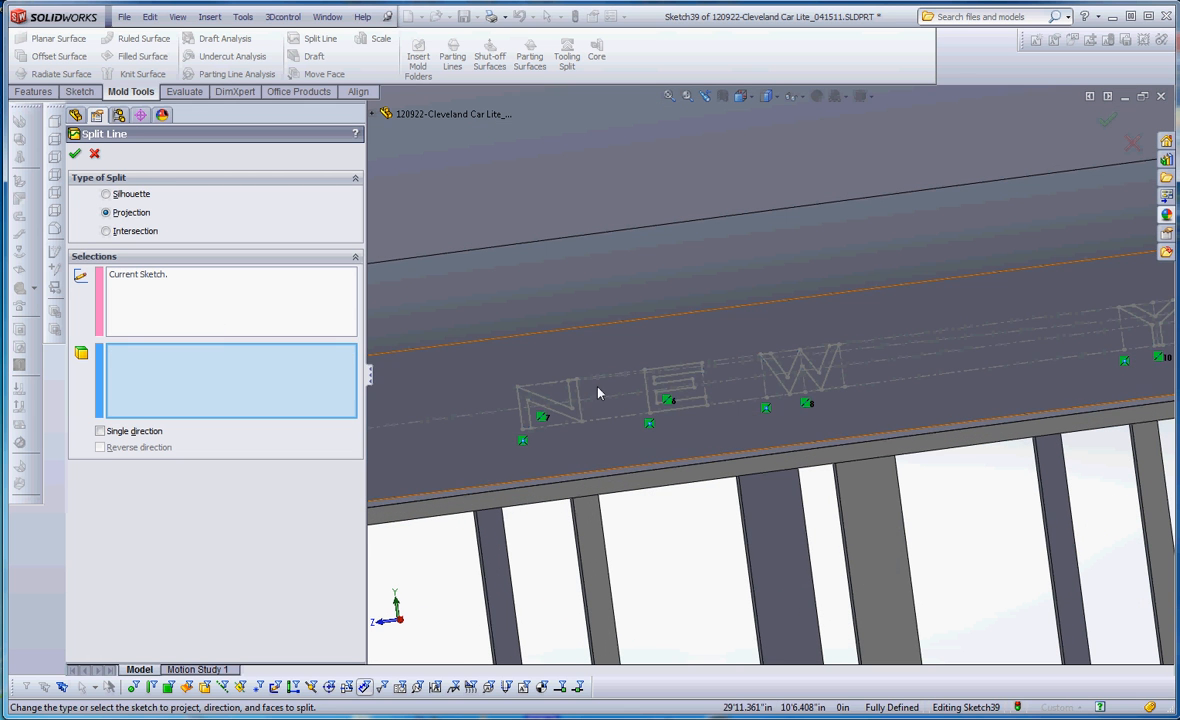
left_click(597, 394)
left_click(594, 394)
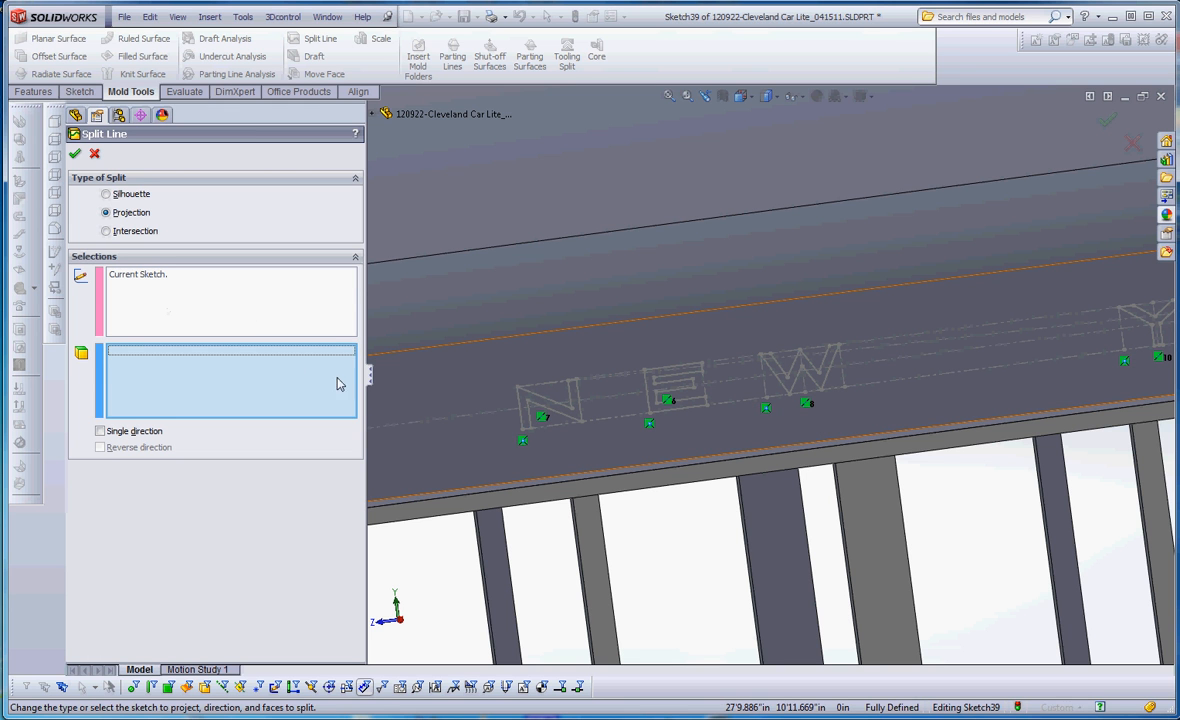
left_click(452, 463)
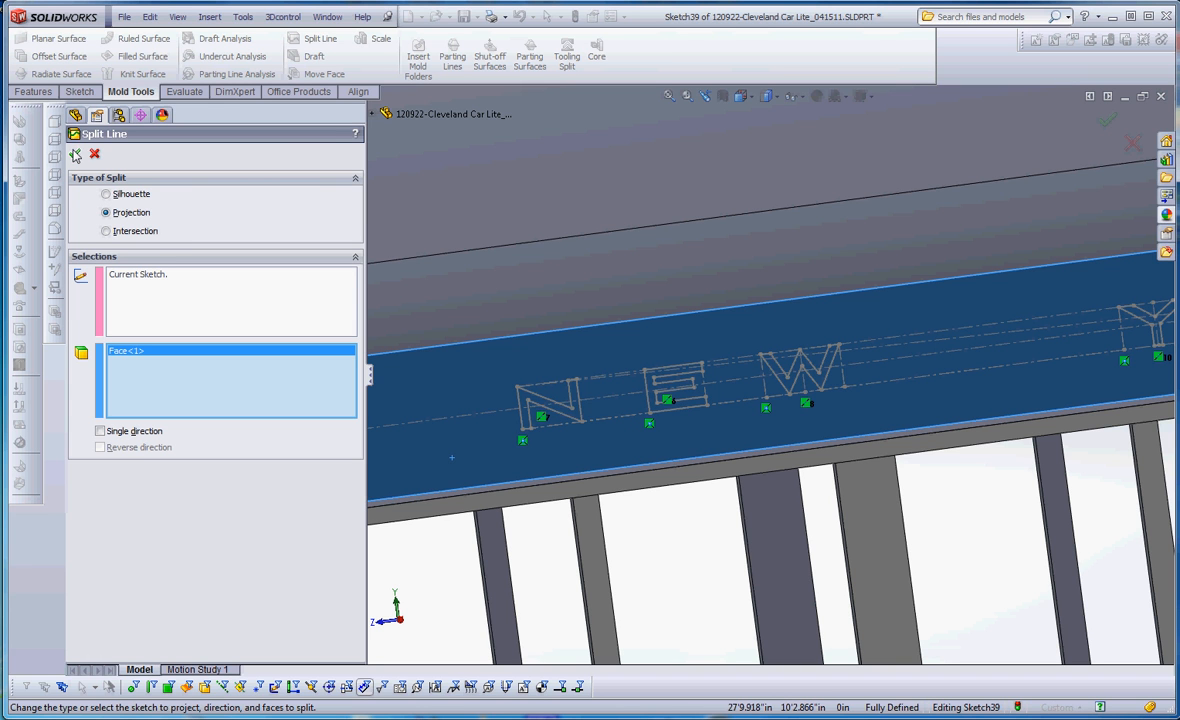
key("Escape")
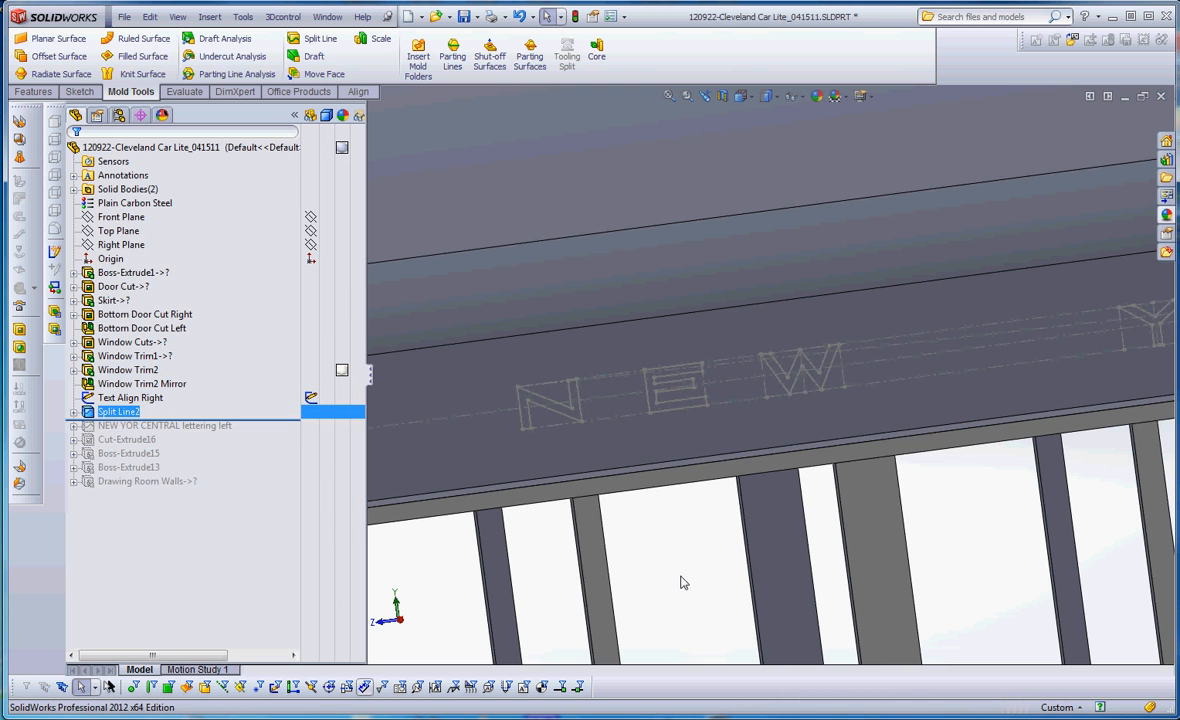
Hide the display of sketches so only the split letter outlines remain on the car side
scroll(671, 490, "up", 2)
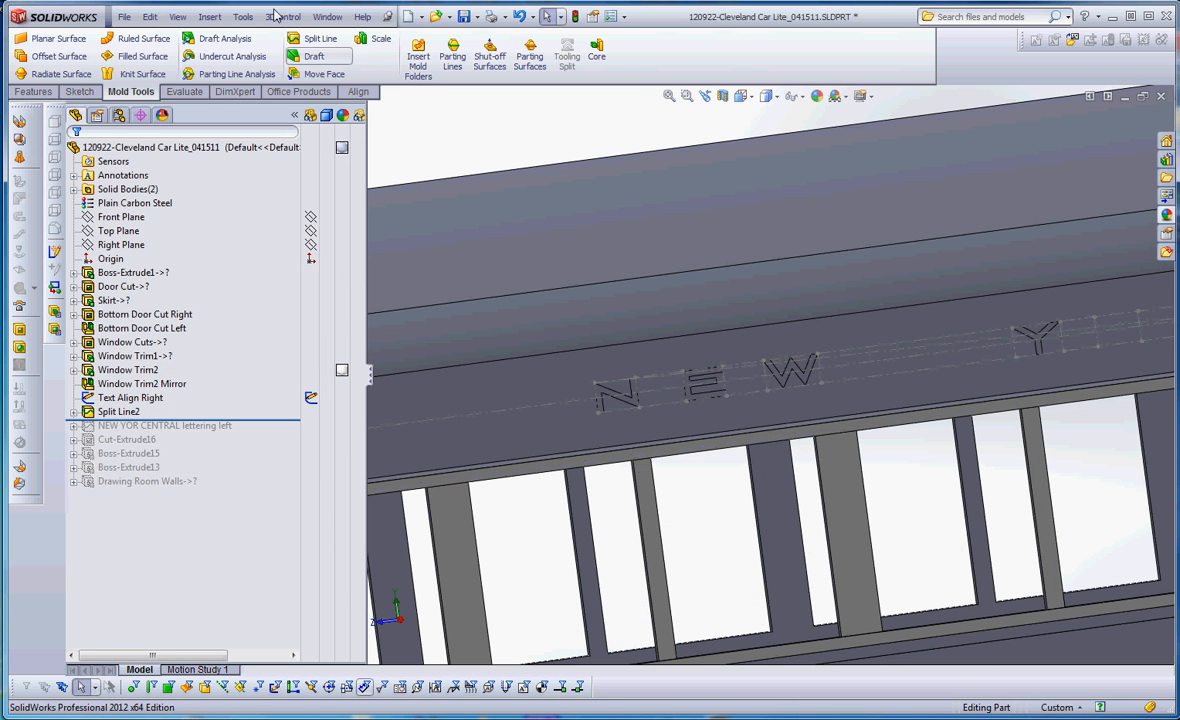
left_click(800, 98)
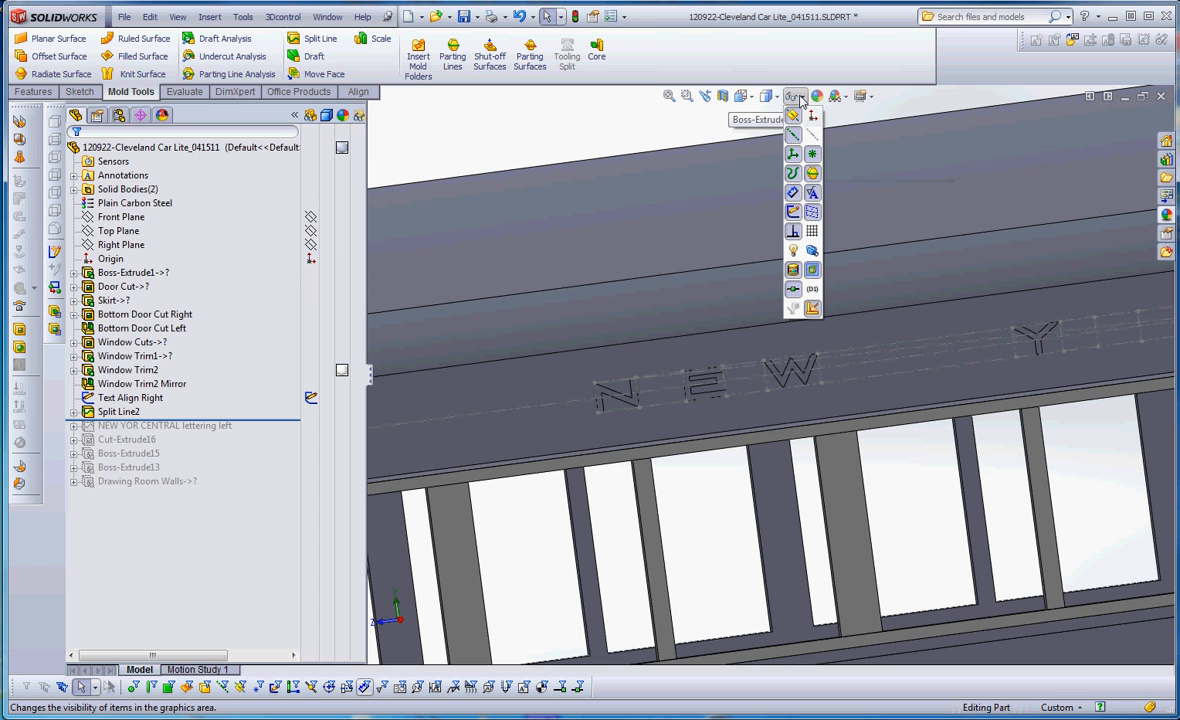
left_click(795, 213)
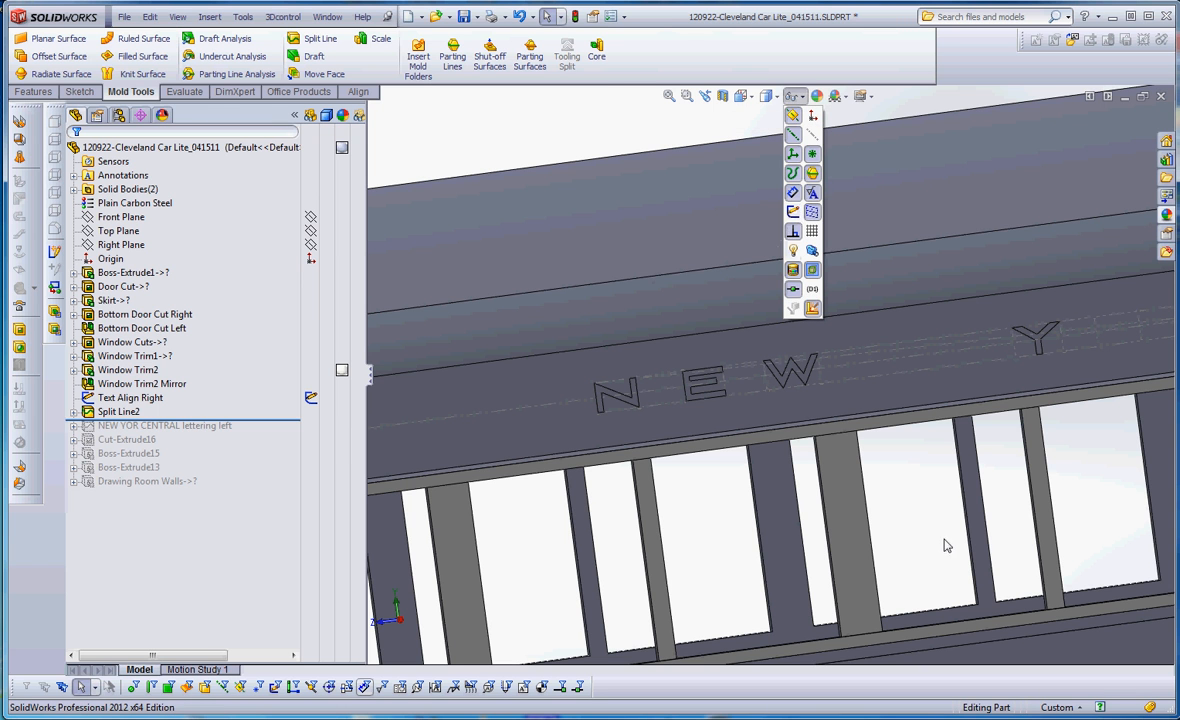
Select the car side face around the N and E to check its separation from the letter faces
scroll(659, 411, "down", 2)
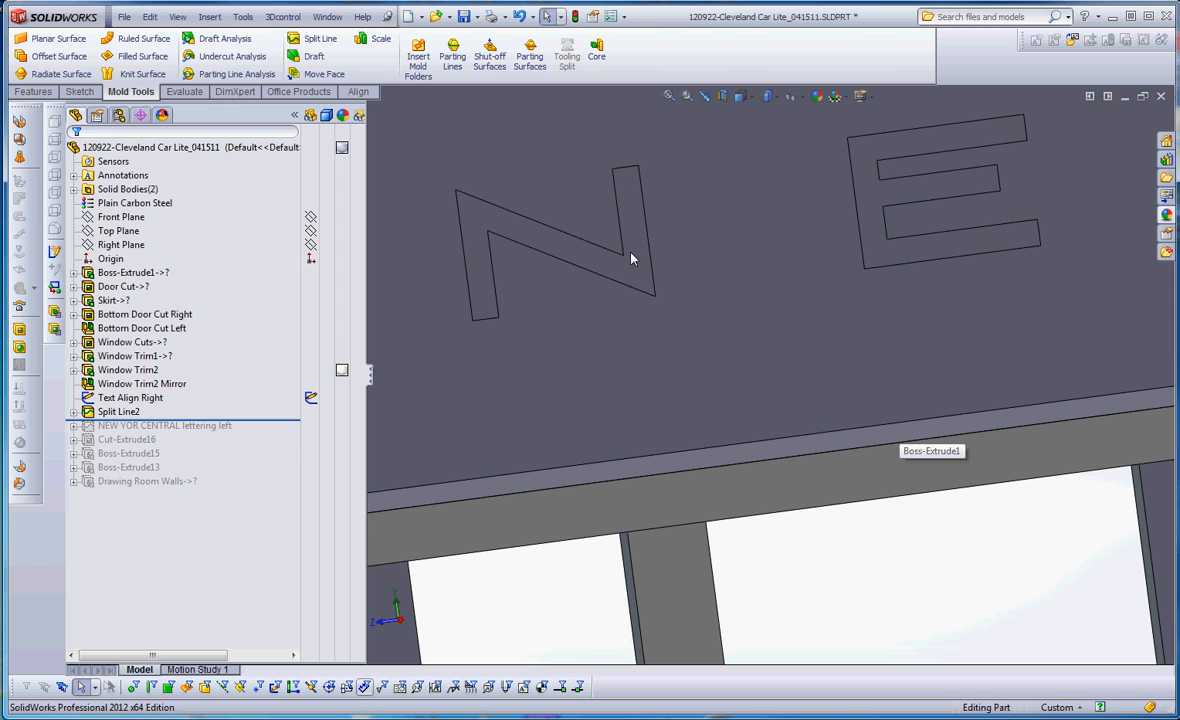
left_click(635, 268)
left_click(731, 339)
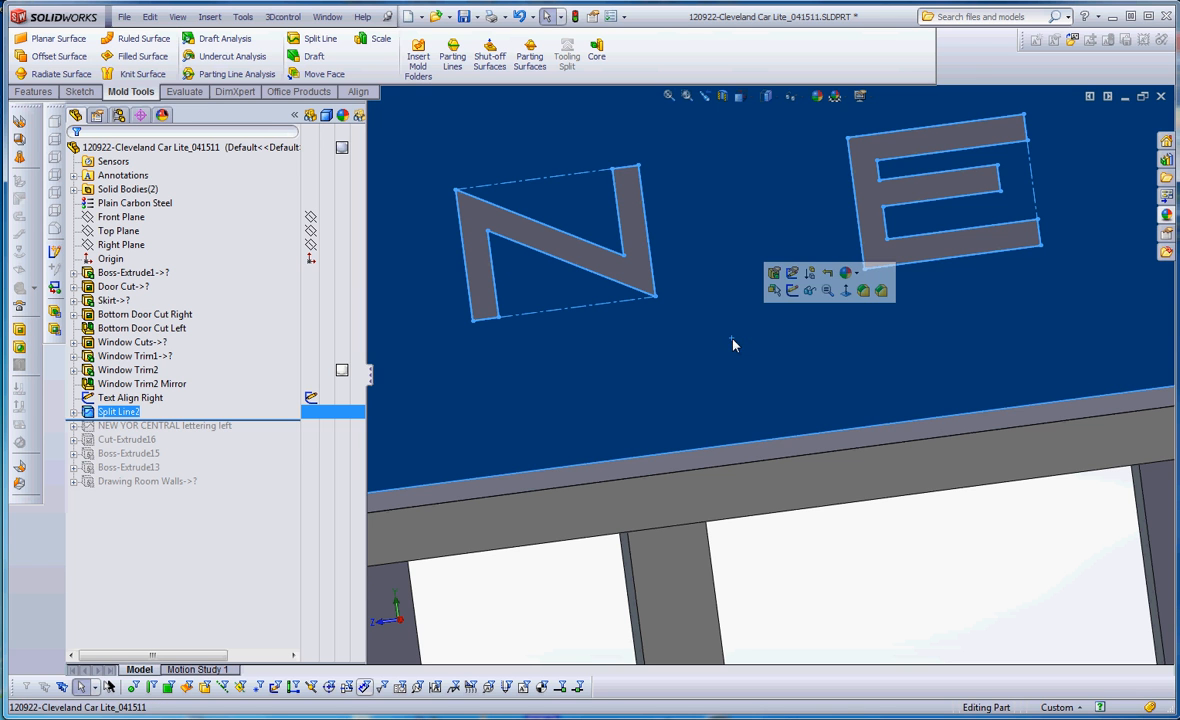
left_click(917, 643)
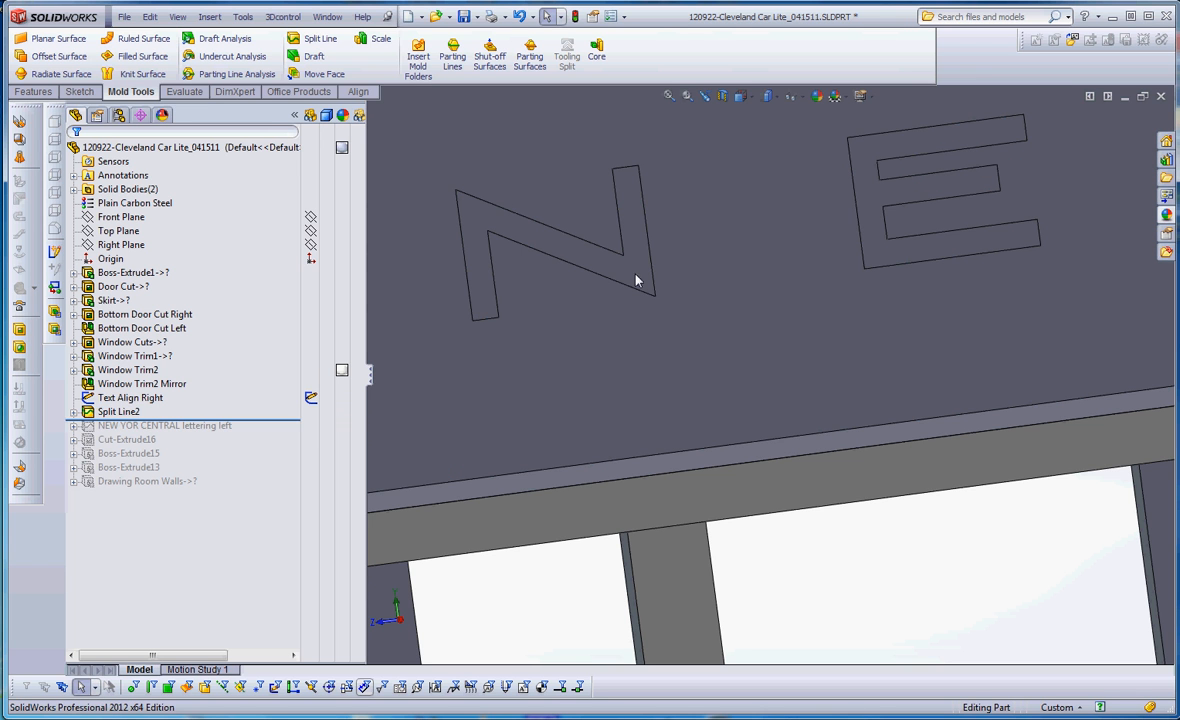
Colour the split N, E and W faces white at face level
left_click(636, 281)
left_click(871, 255)
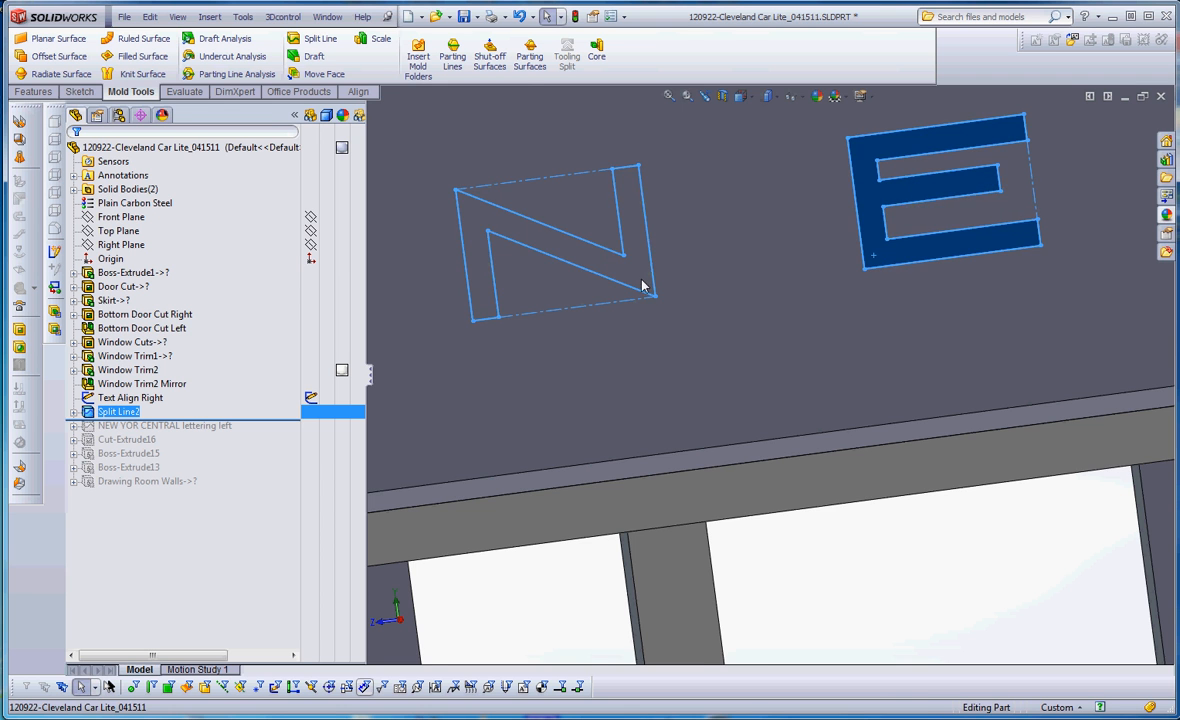
scroll(890, 543, "up", 3)
scroll(940, 358, "down", 3)
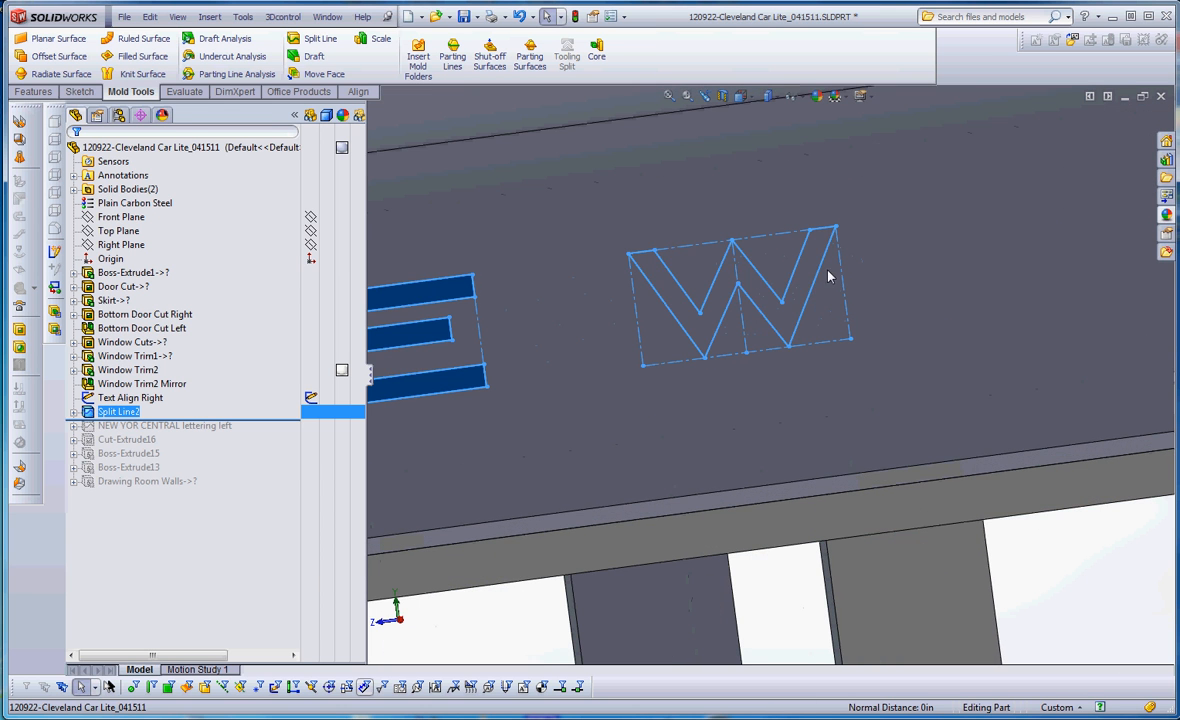
left_click(813, 276)
right_click(811, 270)
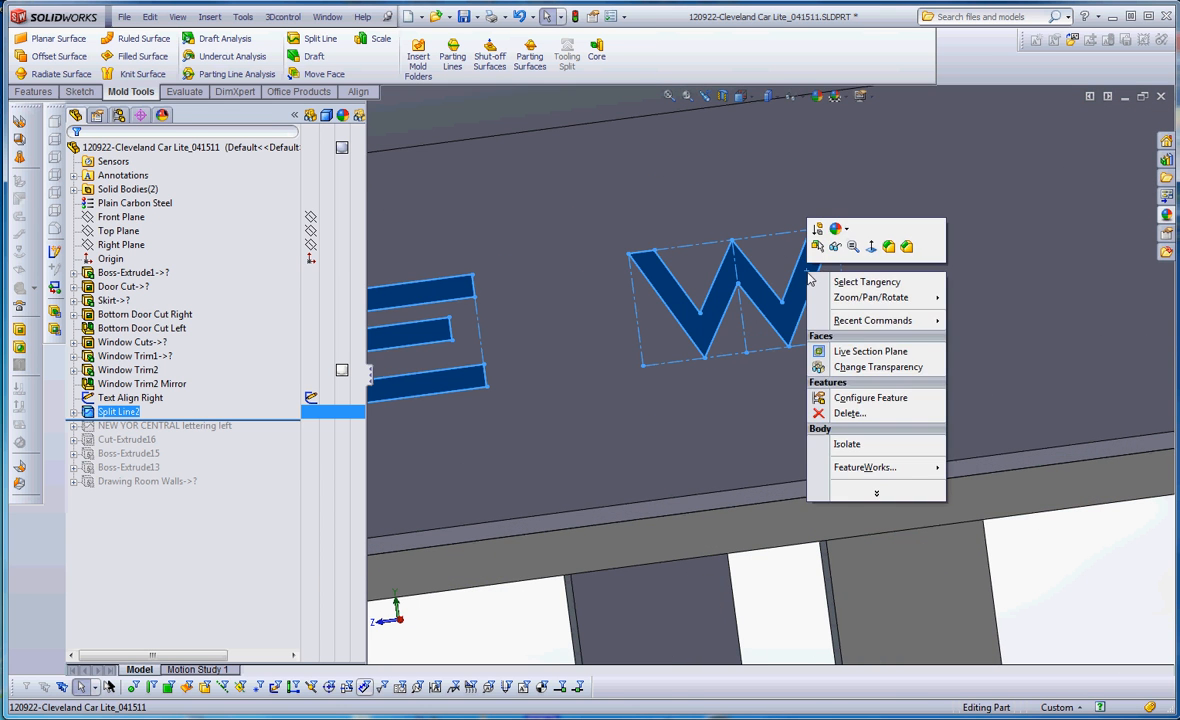
left_click(843, 232)
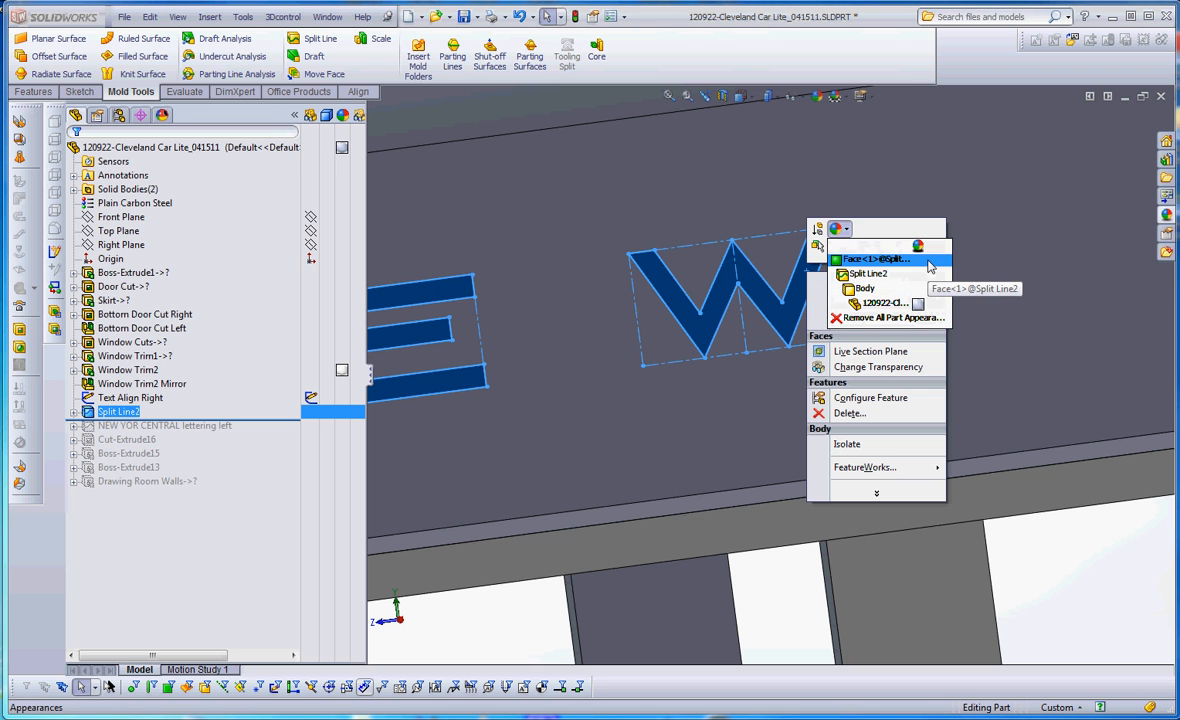
left_click(926, 262)
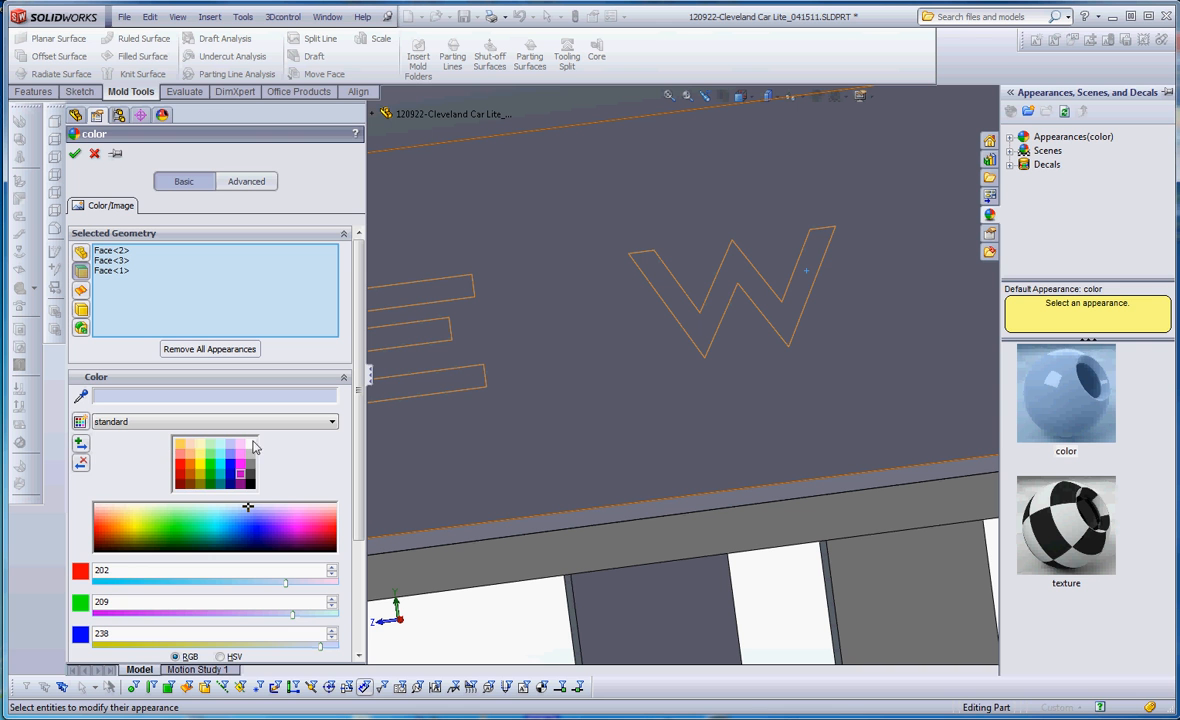
left_click(250, 446)
left_click(74, 153)
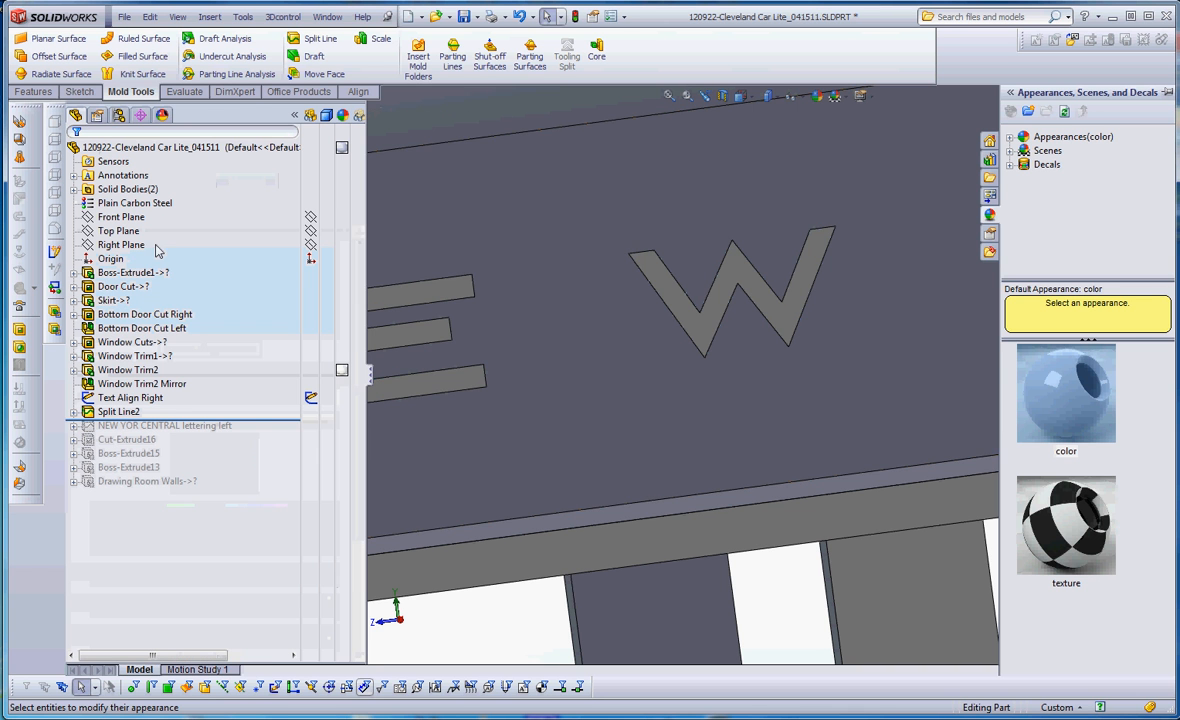
Float the Blocks toolbar over the model view and reopen the lettering sketch under the split line for editing
scroll(520, 615, "down", 6)
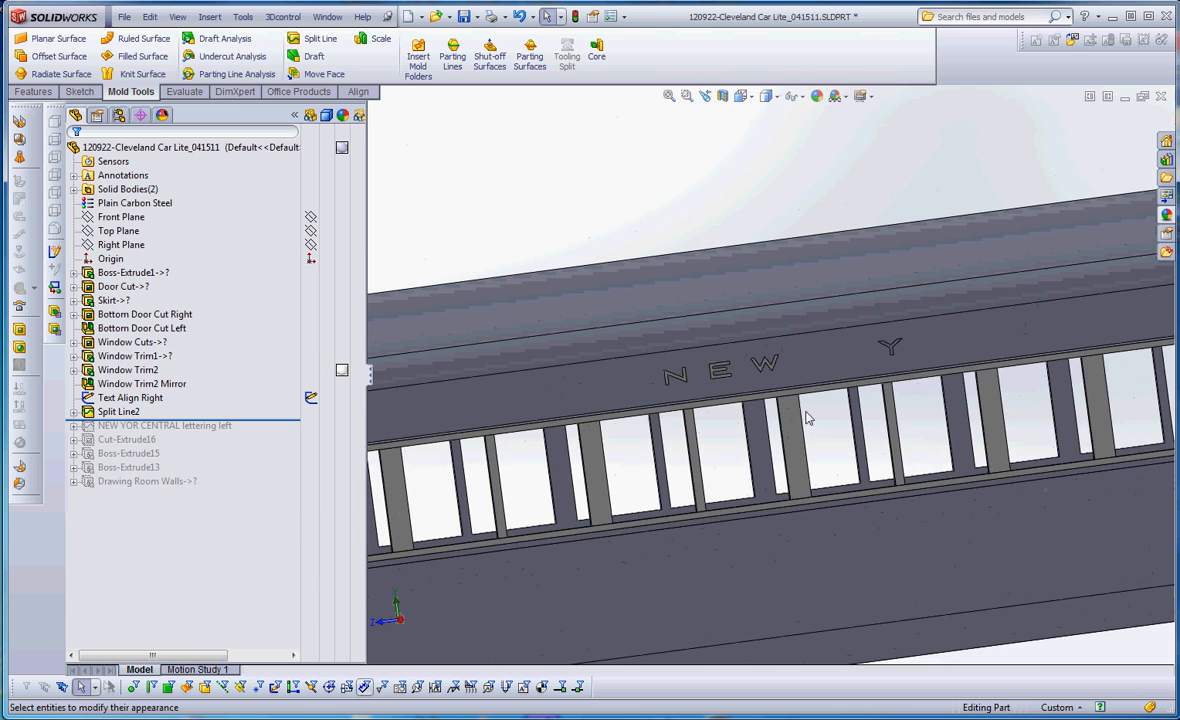
scroll(808, 418, "up", 2)
scroll(812, 420, "down", 3)
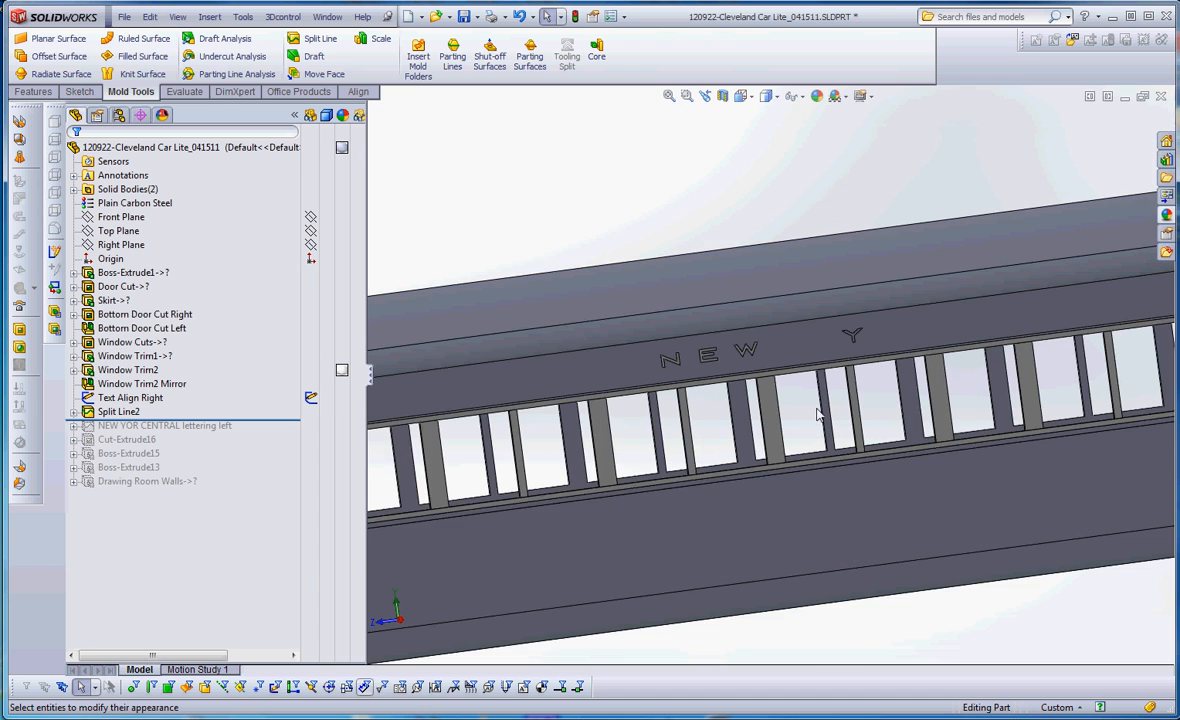
scroll(808, 405, "up", 3)
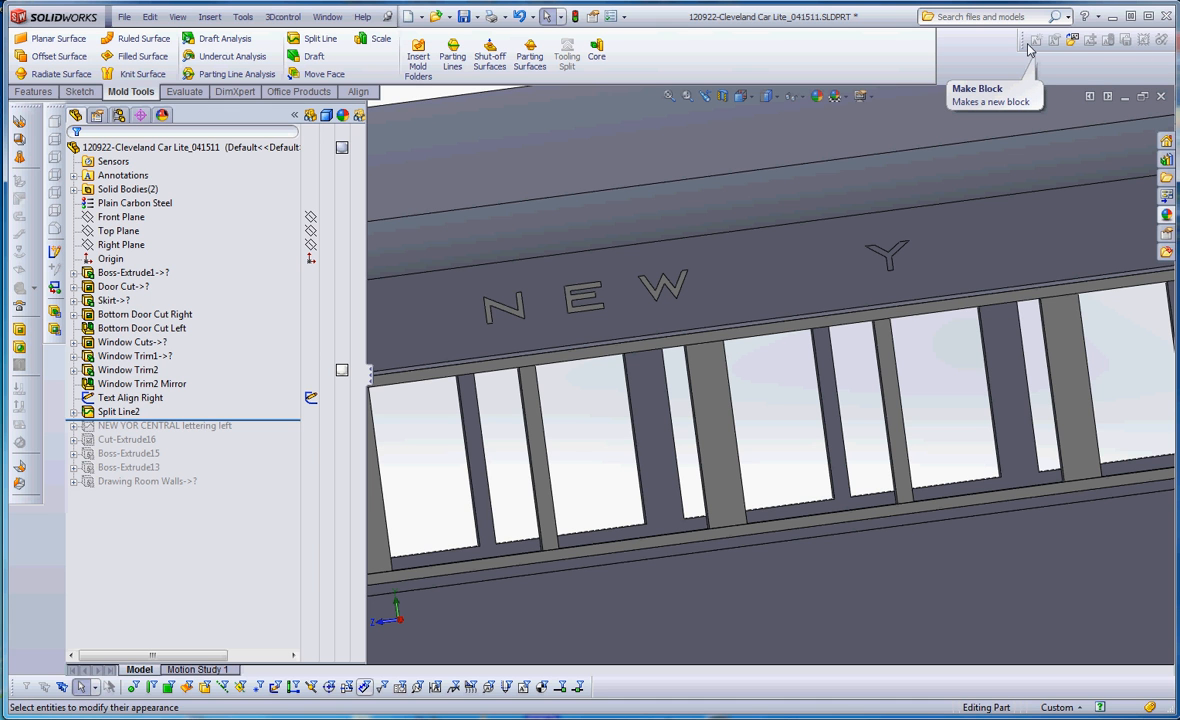
left_click_drag(1029, 50, 791, 152)
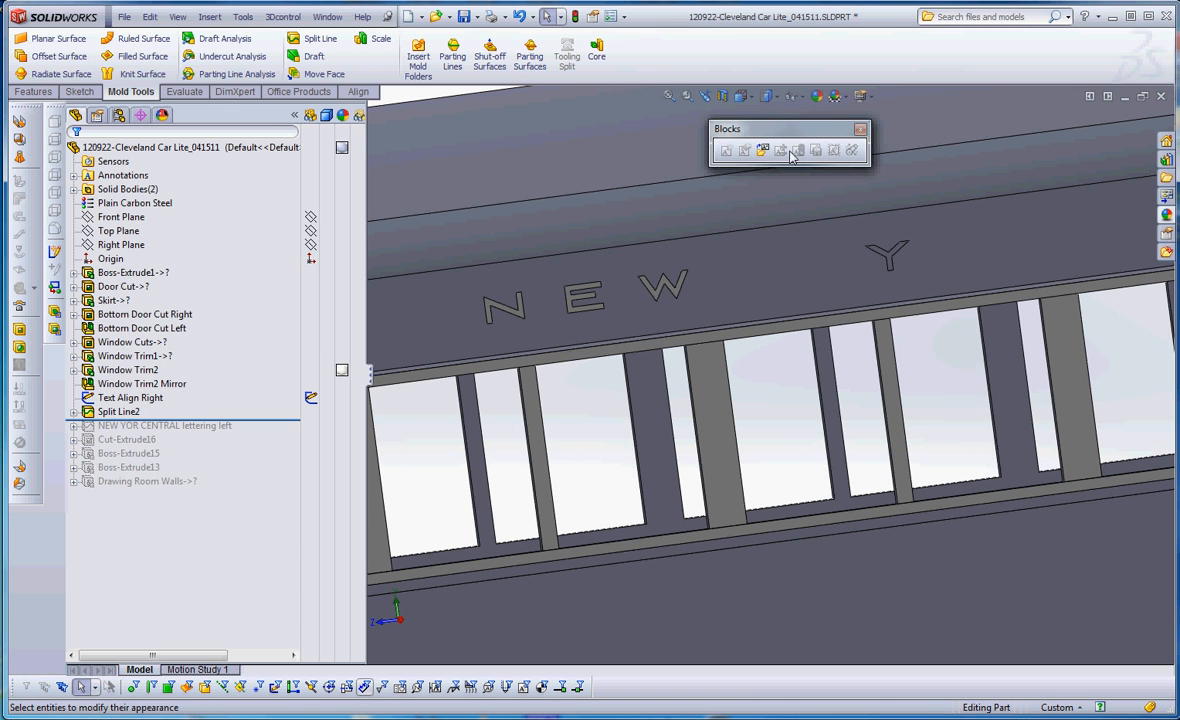
left_click(115, 412)
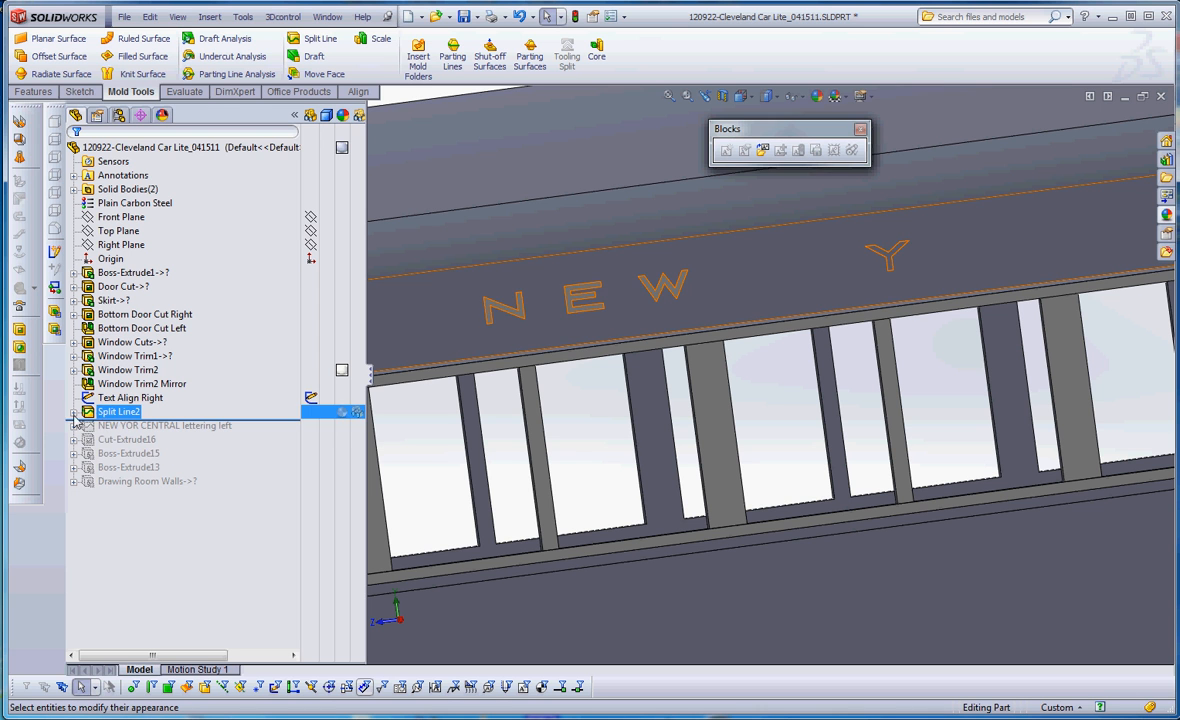
left_click(73, 412)
left_click(88, 426)
left_click(114, 428)
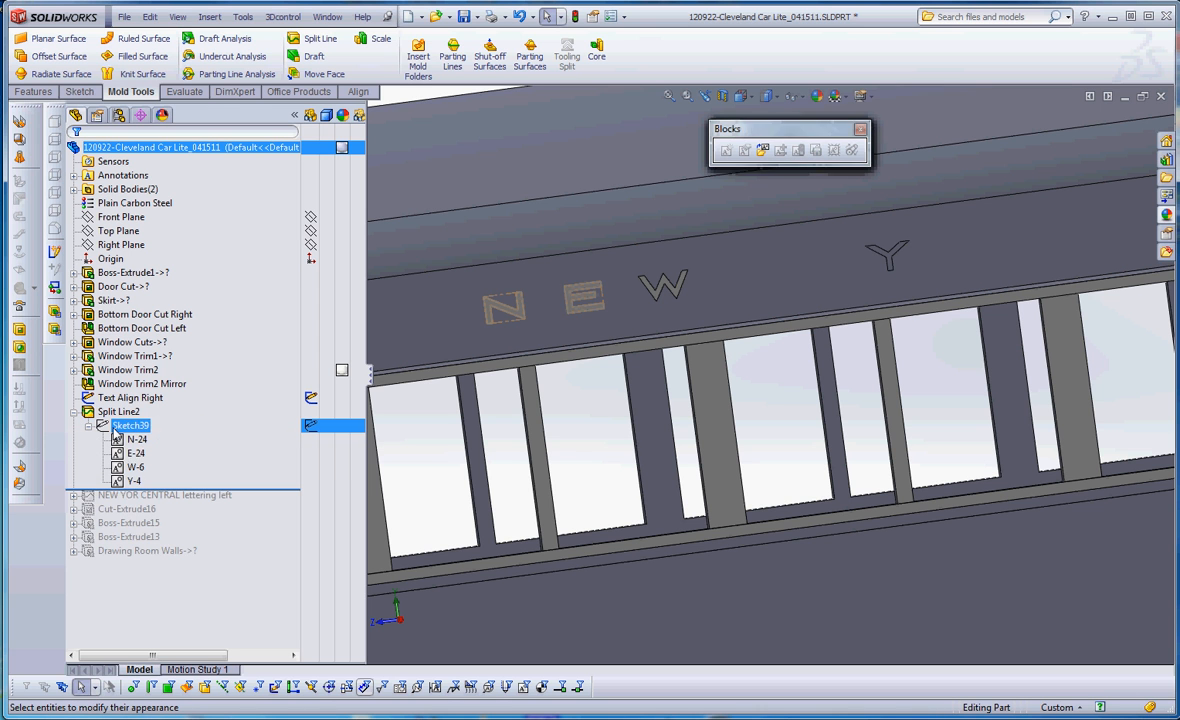
right_click(114, 430)
left_click(127, 391)
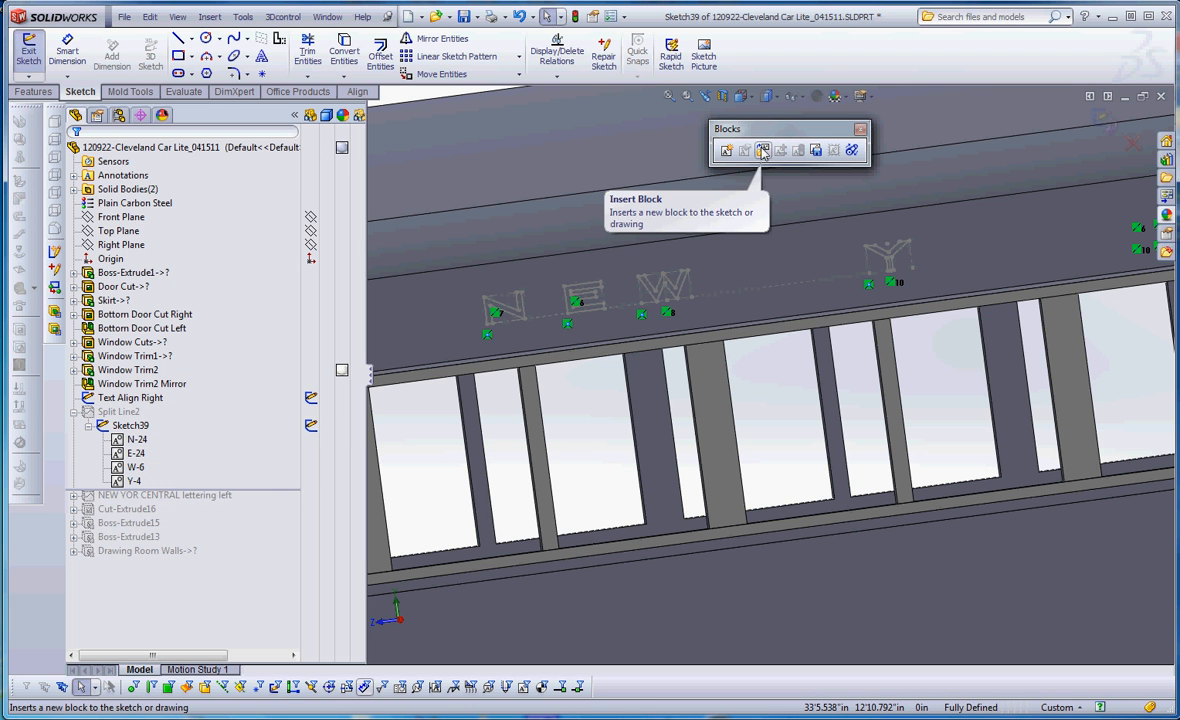
Save the W block as W.SLDBLK in the Mercury Project's SW, SolidWorks Models, Body, Model-Images folder
left_click(650, 298)
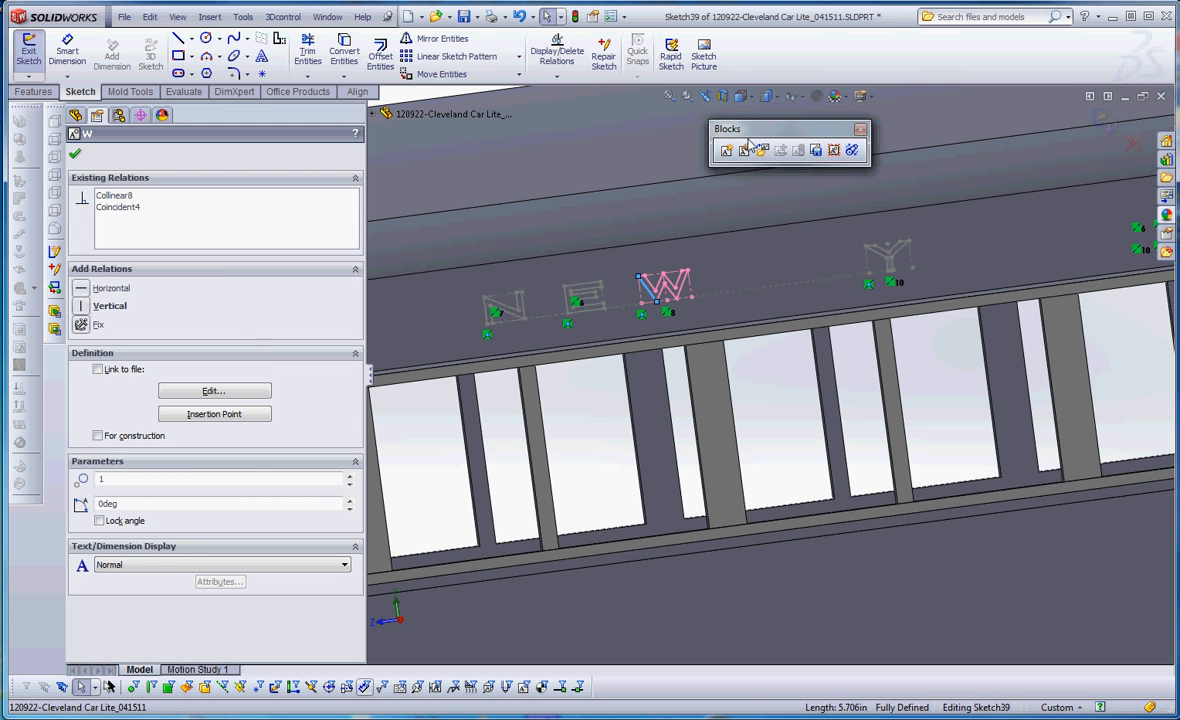
left_click(817, 151)
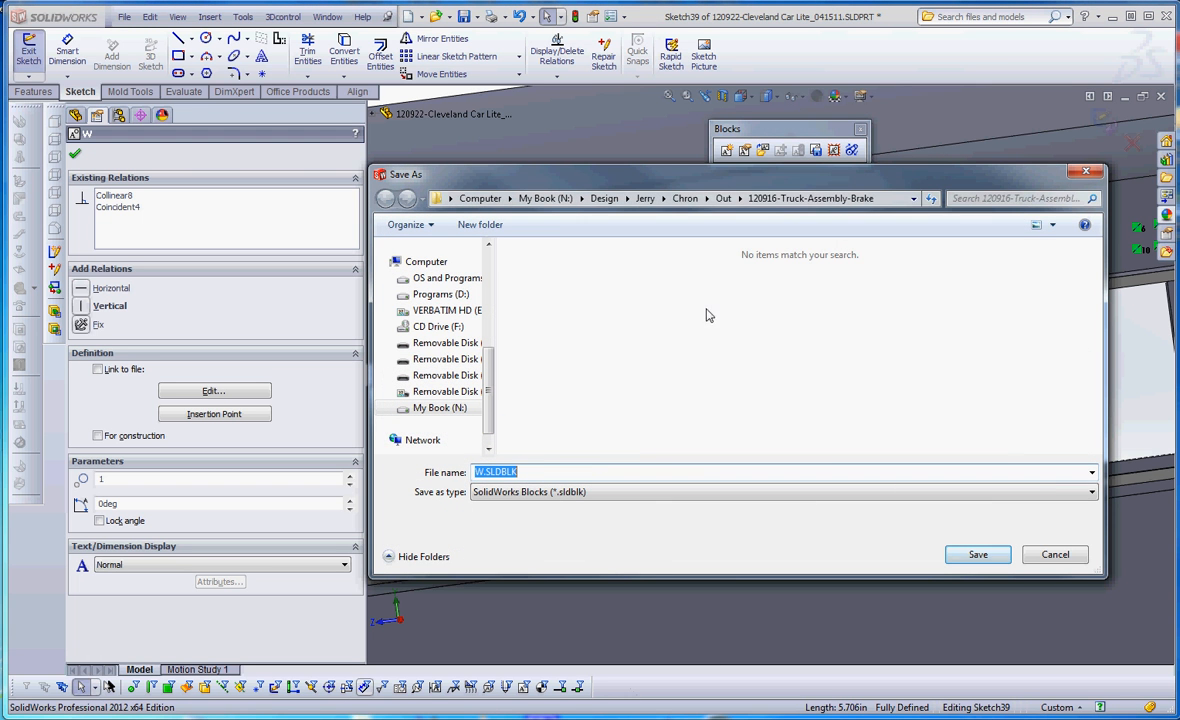
left_click(645, 198)
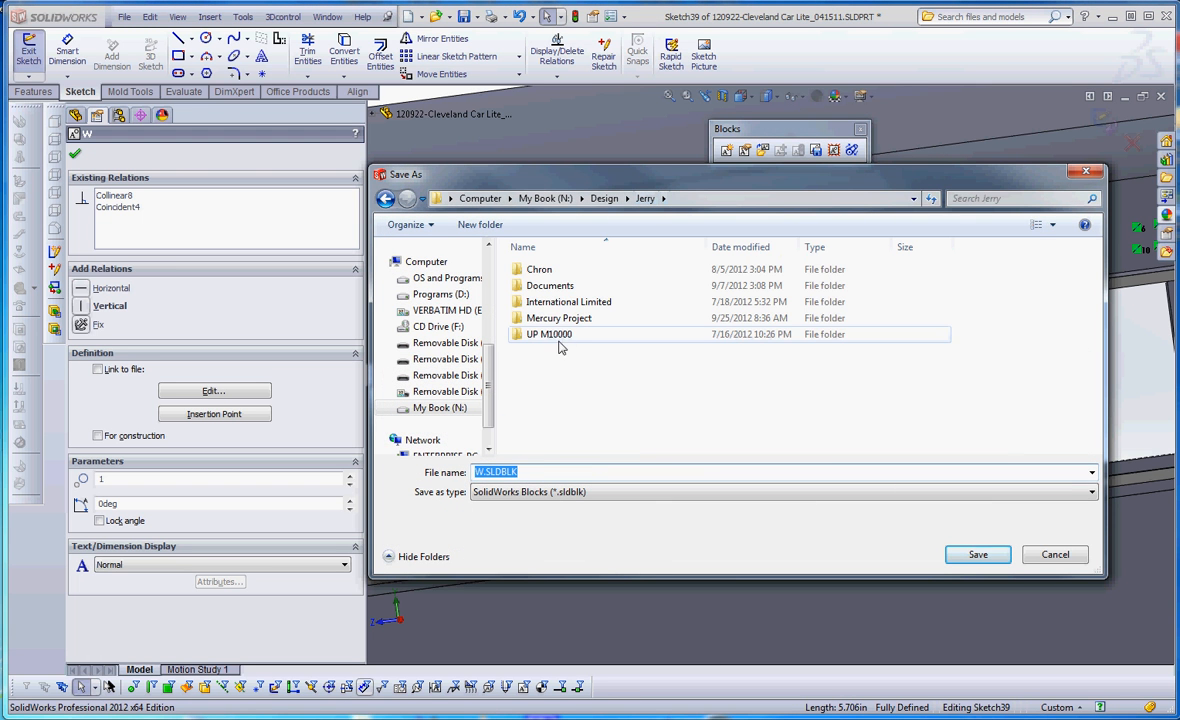
double_click(555, 318)
double_click(563, 302)
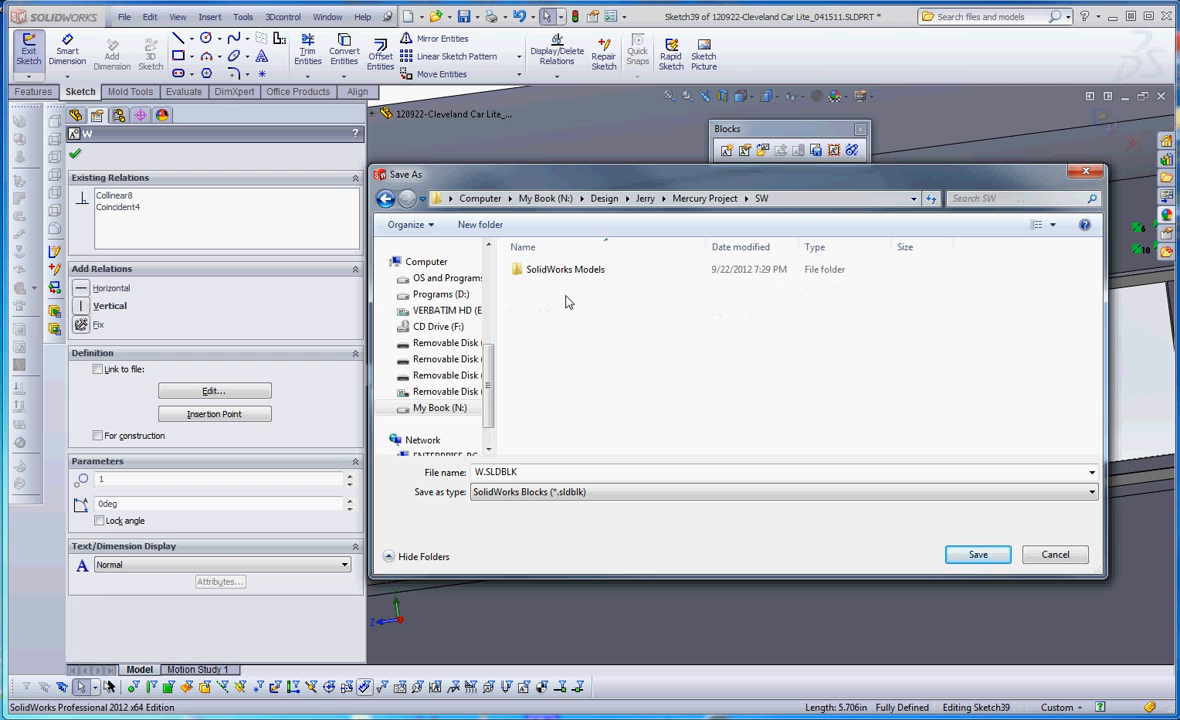
double_click(550, 270)
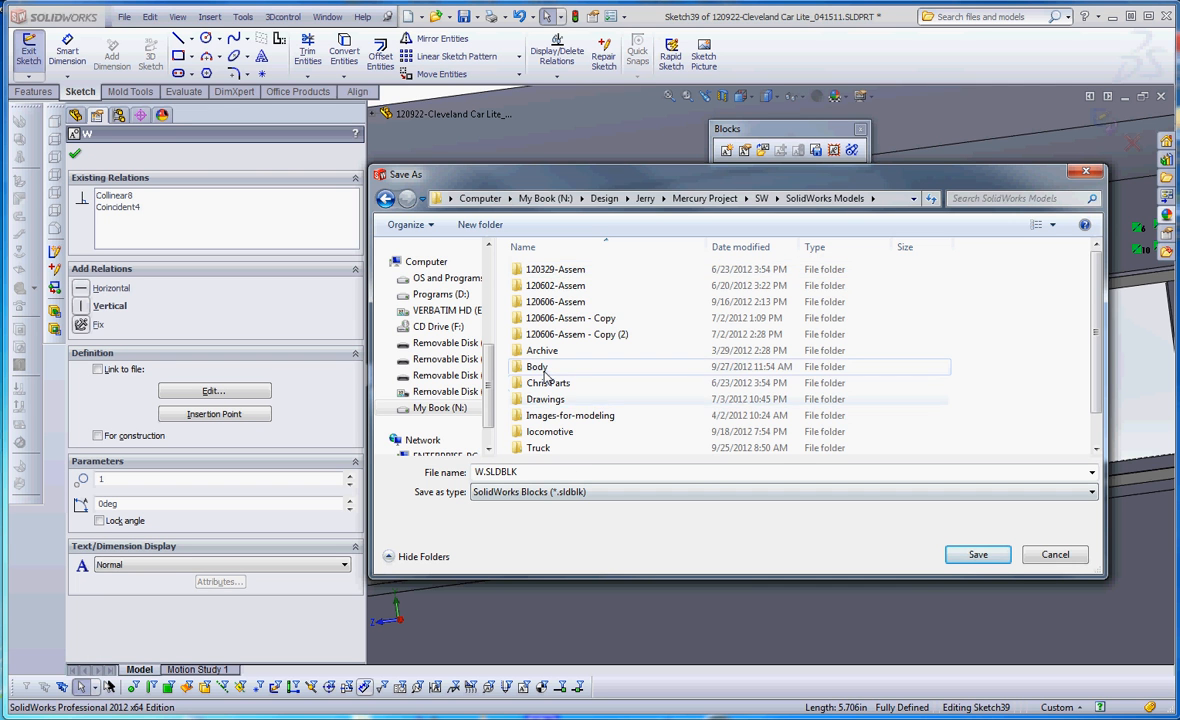
double_click(545, 370)
double_click(550, 269)
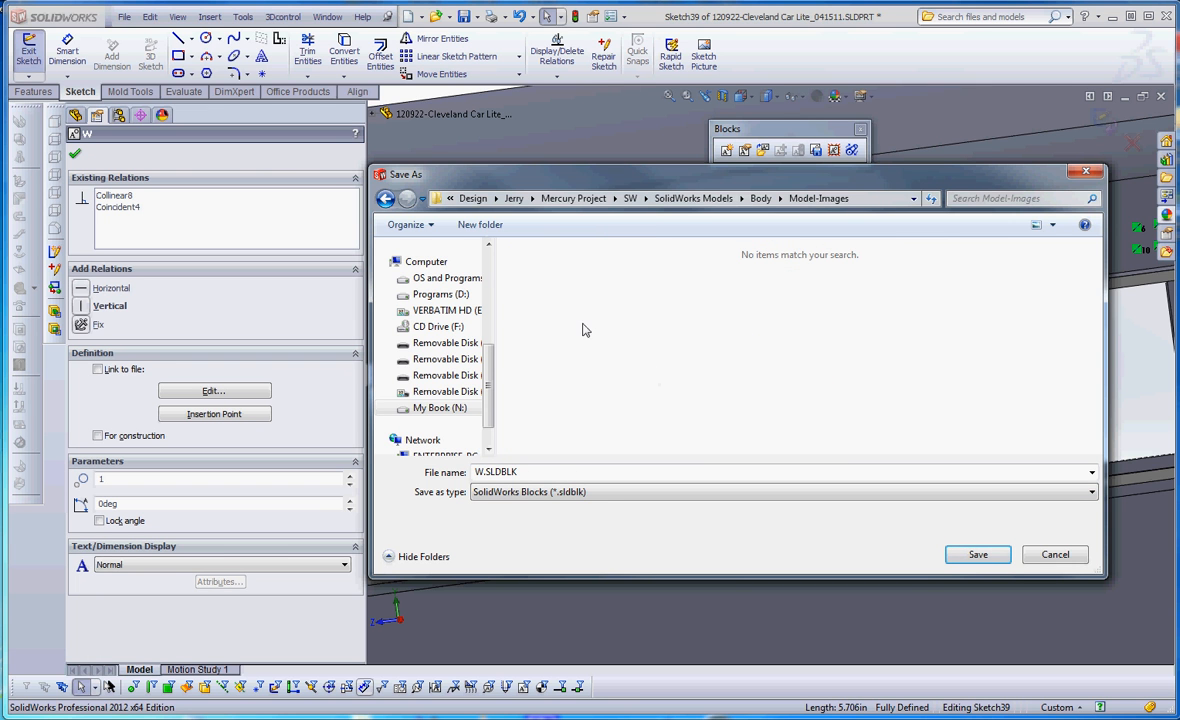
left_click(977, 558)
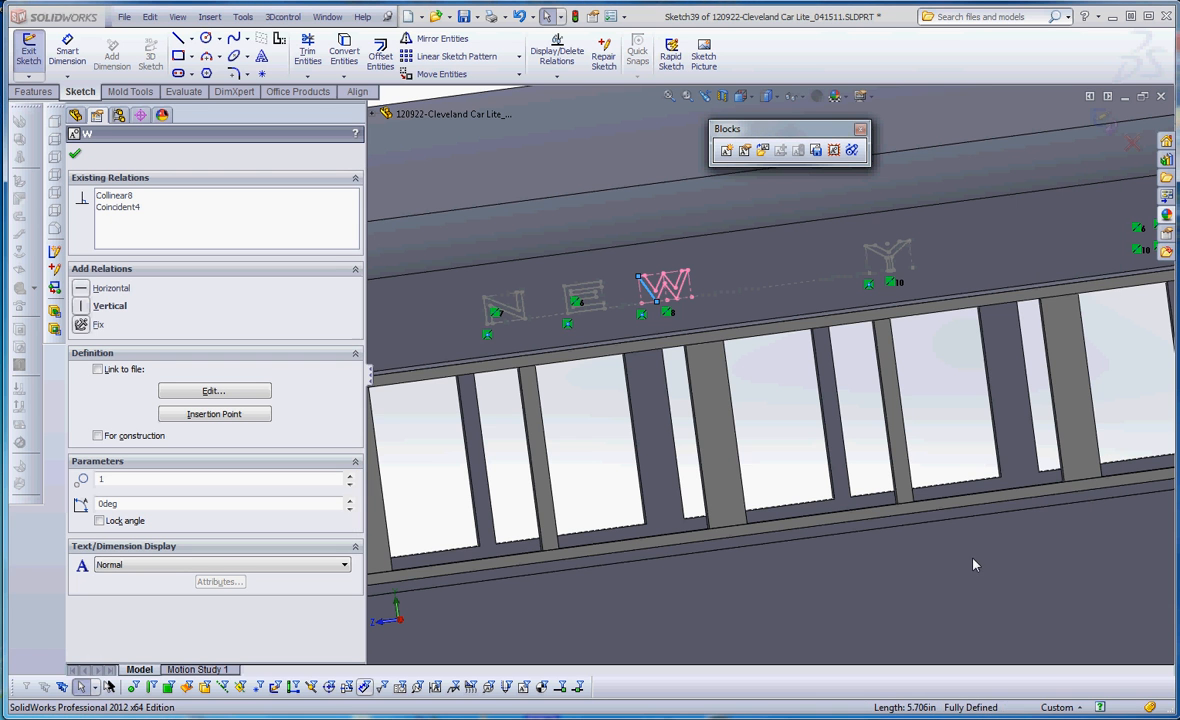